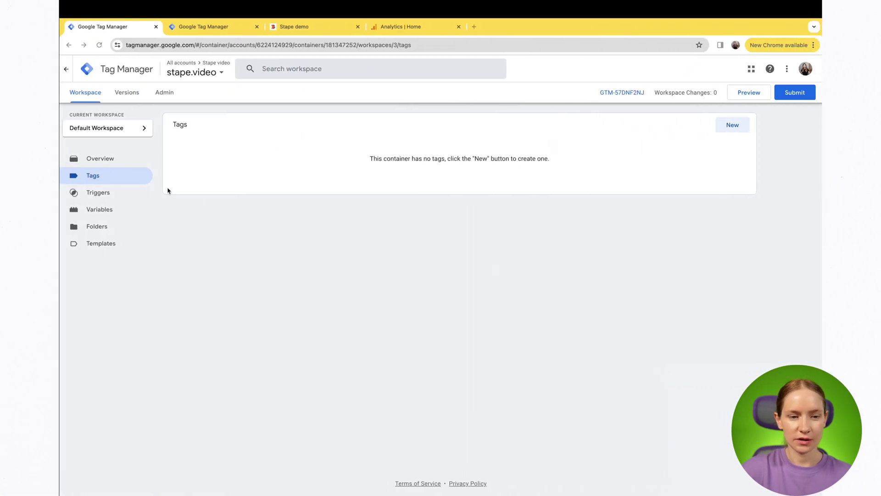
Step: Create a new Google Tag in the web container and name it Google tag
{"action": "left_click", "coordinate": [207, 30]}
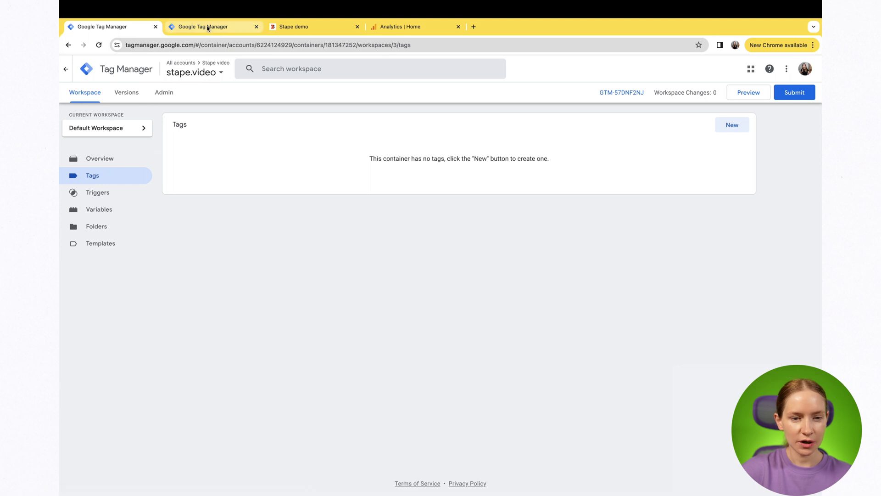
{"action": "left_click", "coordinate": [136, 31]}
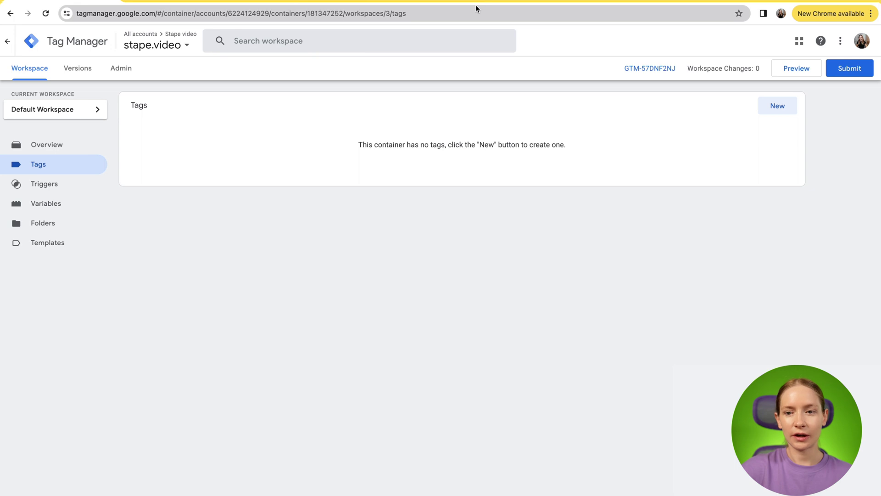
{"action": "left_click", "coordinate": [786, 107]}
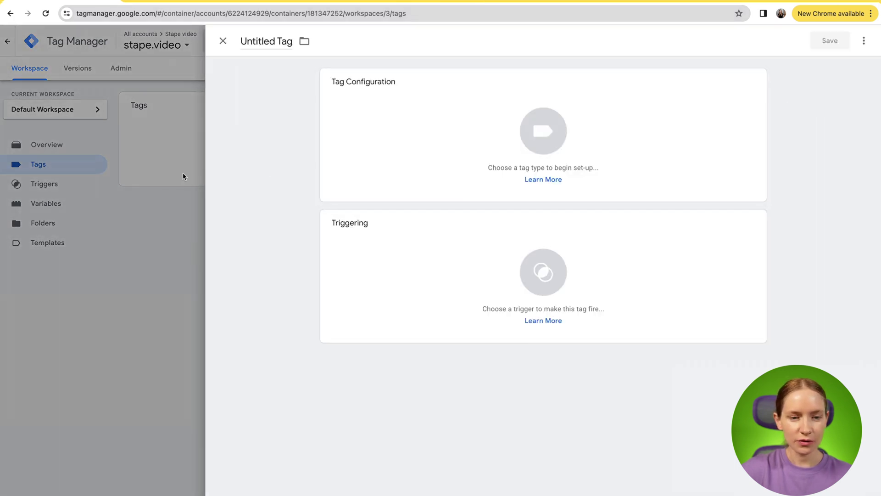
{"action": "left_click", "coordinate": [425, 169]}
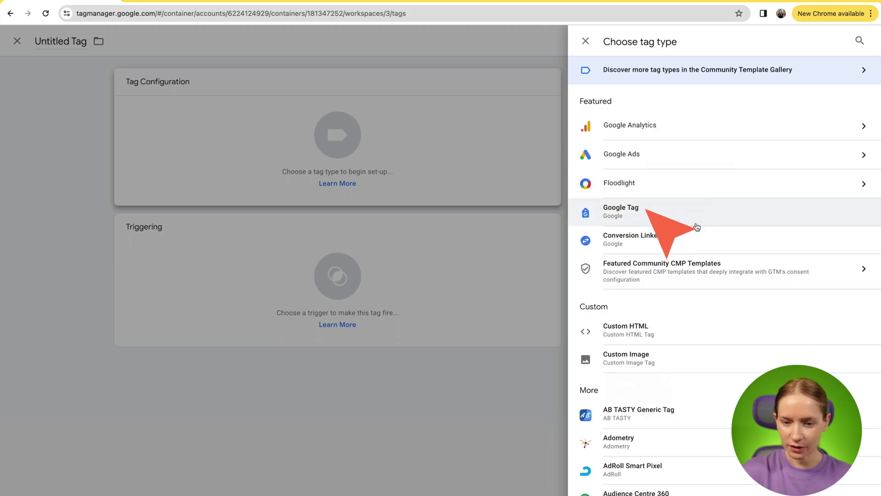
{"action": "left_click", "coordinate": [693, 218]}
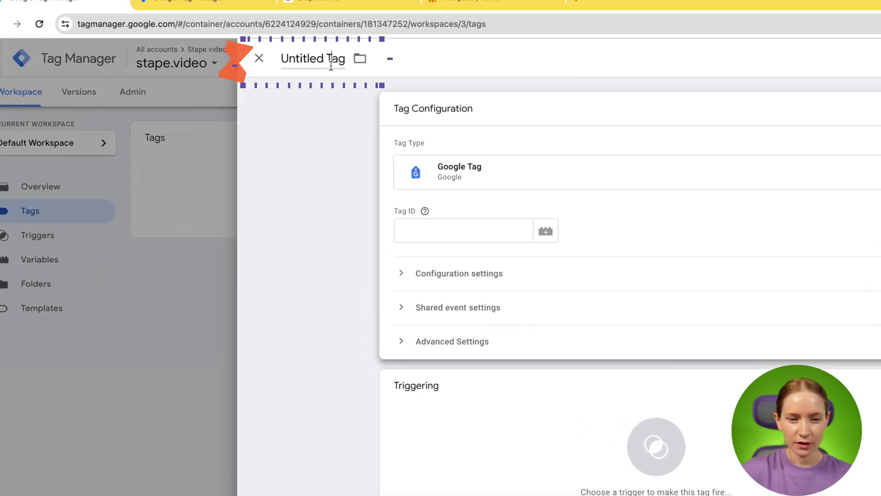
{"action": "left_click", "coordinate": [330, 65]}
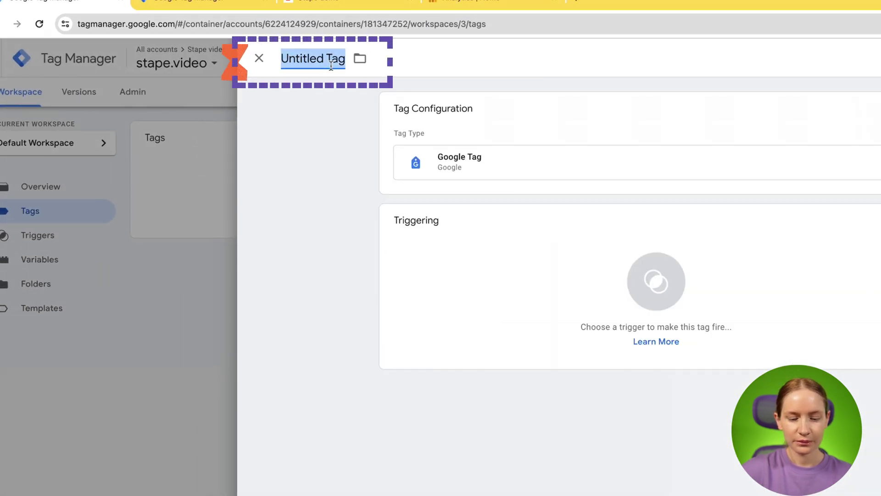
{"action": "type", "text": "Google tag"}
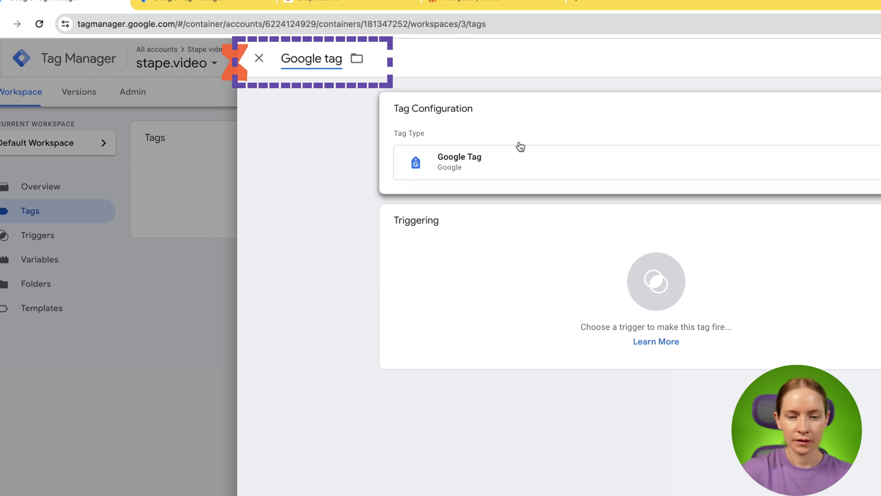
Step: Set the Google tag's Tag ID to the {{GA4 ID}} variable
{"action": "left_click", "coordinate": [519, 147]}
{"action": "left_click", "coordinate": [451, 224]}
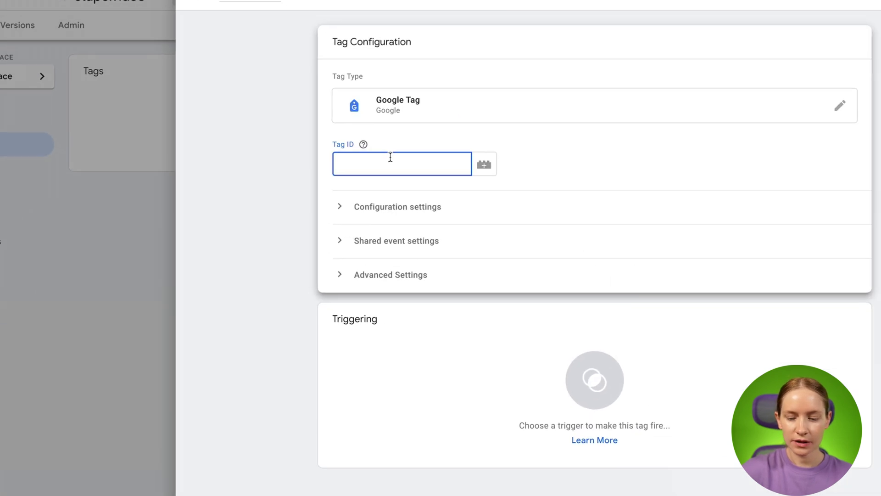
{"action": "type", "text": "{{g"}
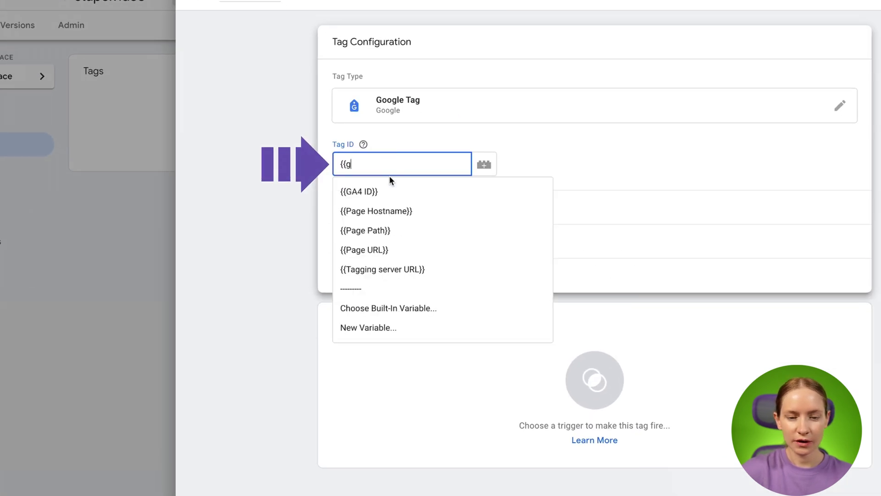
{"action": "left_click", "coordinate": [388, 191]}
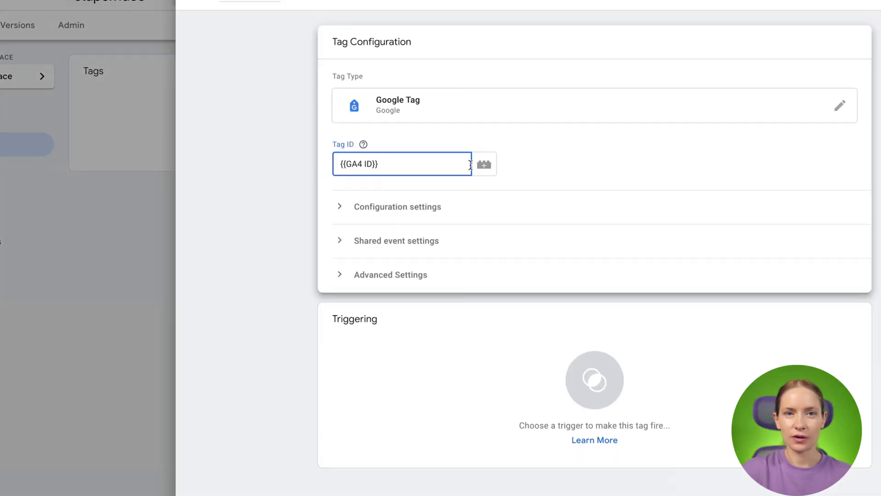
Step: Add configuration parameter server_container_url with value {{Tagging server URL}}
{"action": "left_click", "coordinate": [339, 212]}
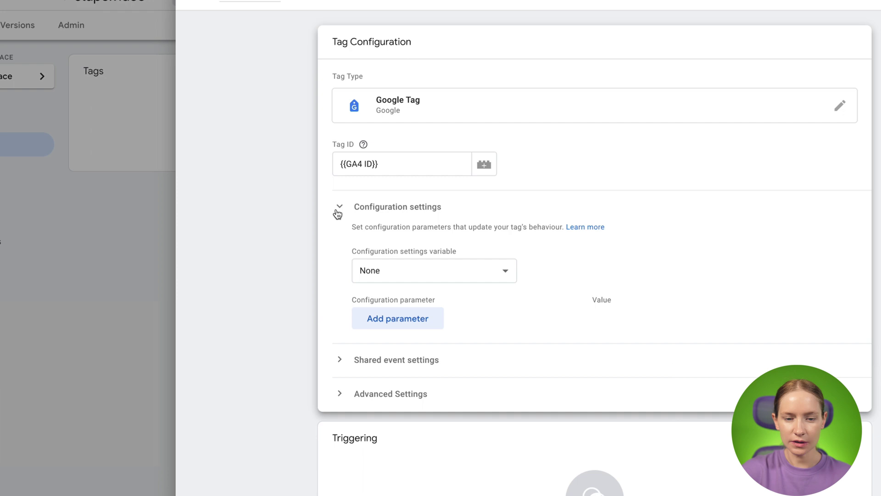
{"action": "left_click", "coordinate": [337, 213]}
{"action": "left_click", "coordinate": [317, 214]}
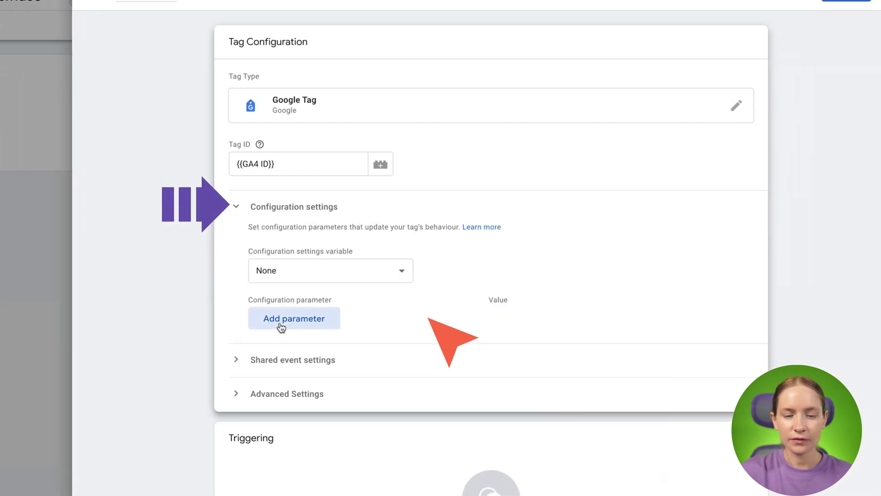
{"action": "left_click", "coordinate": [364, 326]}
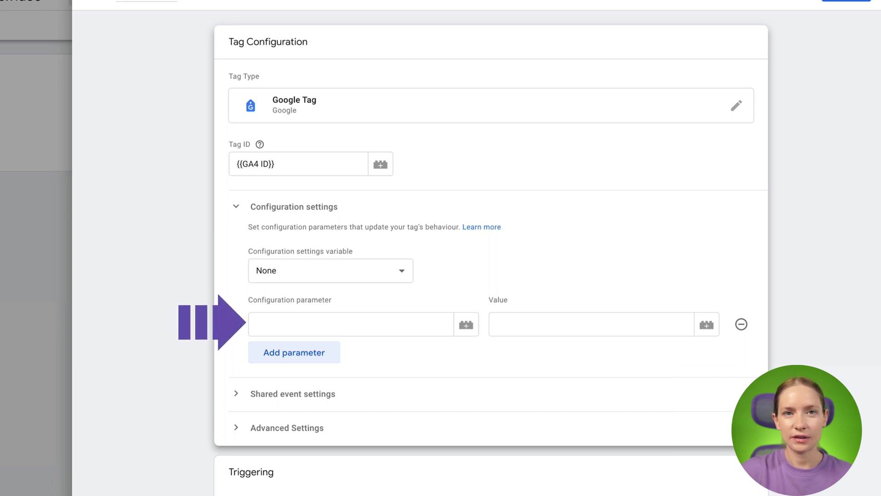
{"action": "left_click", "coordinate": [297, 323]}
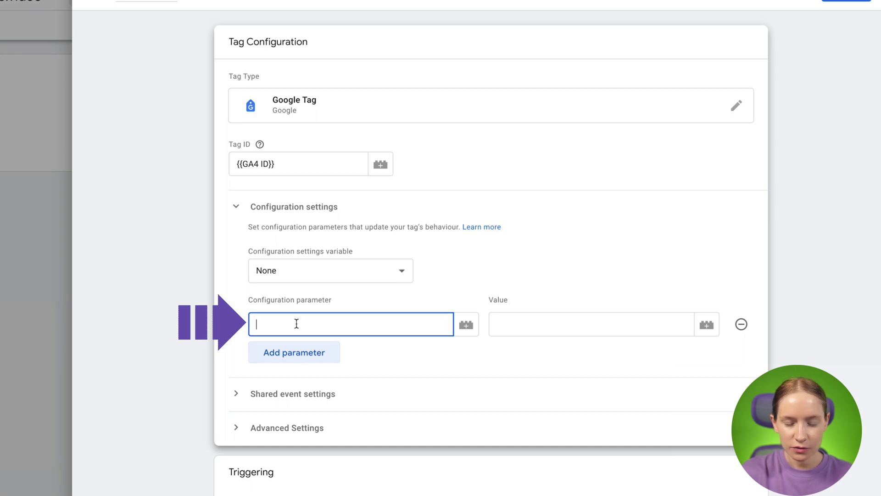
{"action": "type", "text": "server_container_url"}
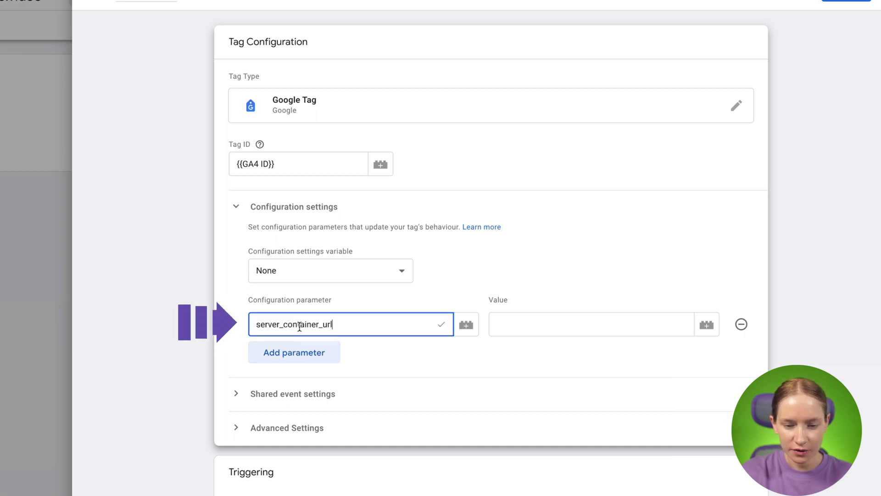
{"action": "left_click", "coordinate": [529, 319]}
{"action": "type", "text": "{{"}
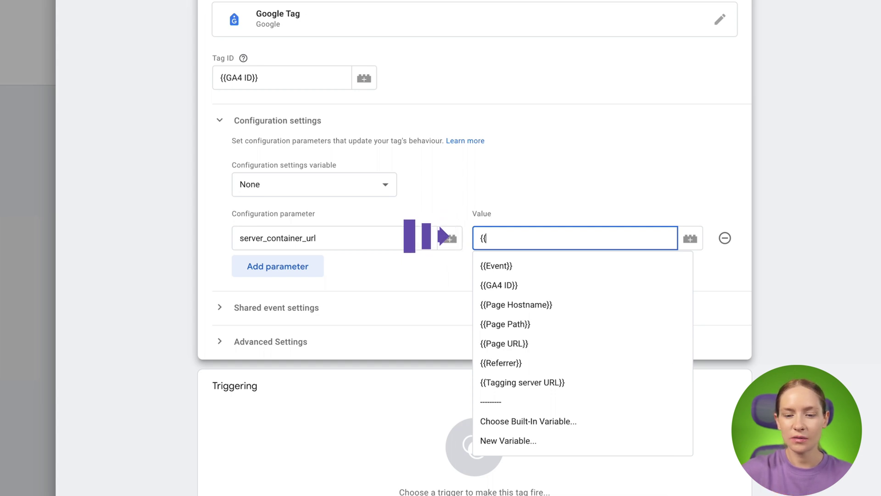
{"action": "left_click", "coordinate": [546, 381]}
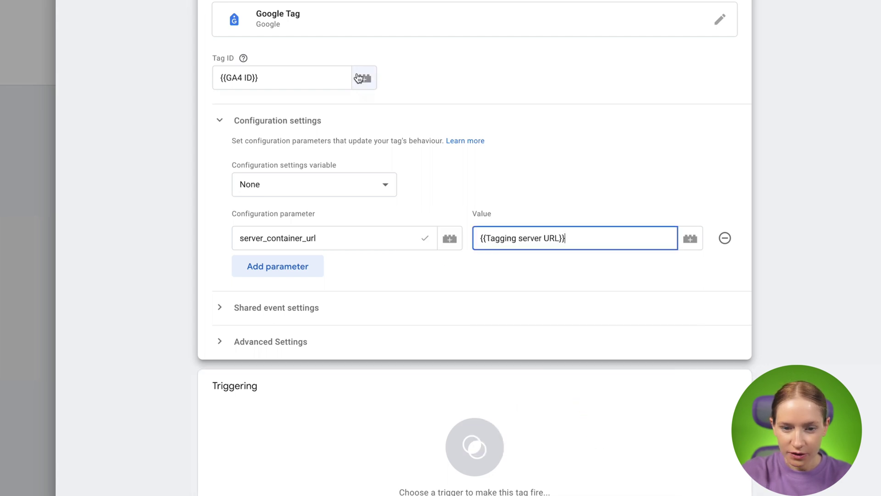
{"action": "scroll", "coordinate": [396, 332], "scroll_direction": "down", "scroll_amount": 1}
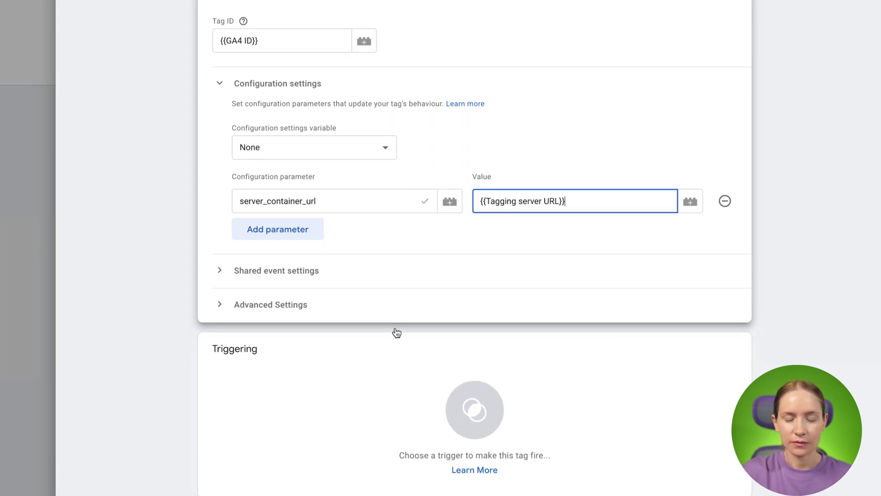
Step: Make the Google tag fire on All Pages and save it
{"action": "left_click", "coordinate": [476, 405]}
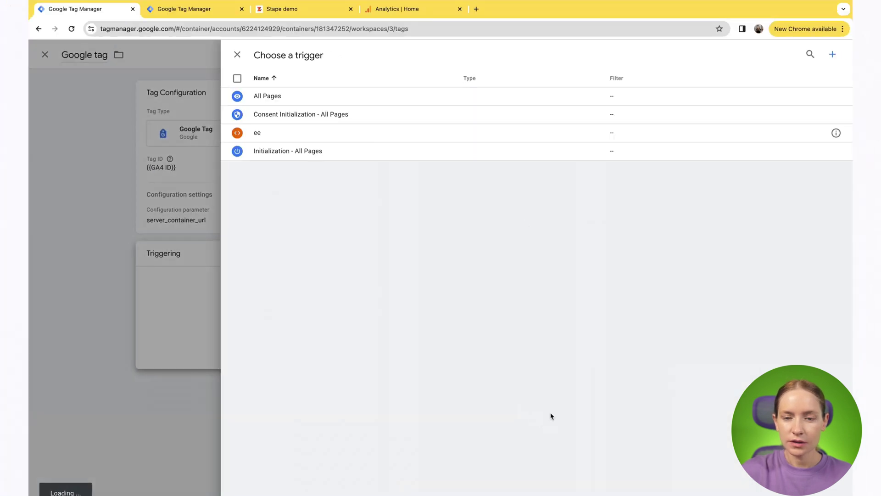
{"action": "left_click", "coordinate": [504, 96]}
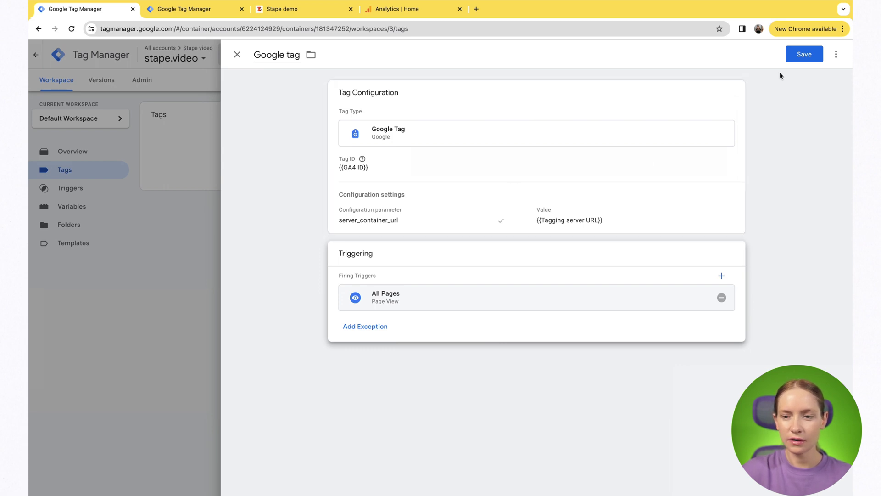
{"action": "left_click", "coordinate": [801, 54]}
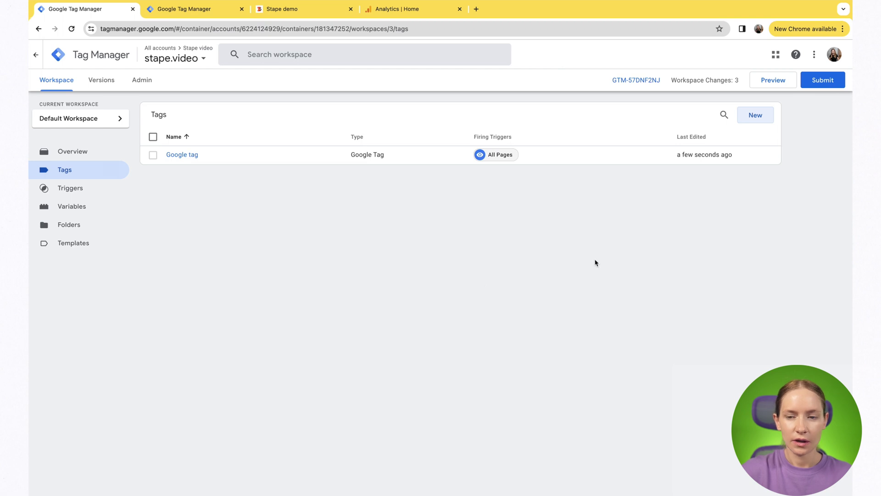
Step: Create a new GA4 Event tag named GA4 - ee
{"action": "left_click", "coordinate": [754, 115]}
{"action": "left_click", "coordinate": [282, 55]}
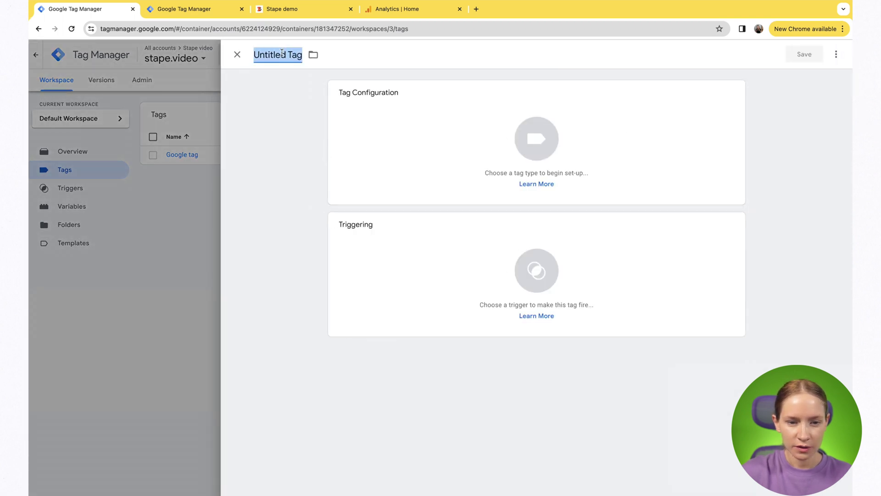
{"action": "type", "text": "GA4 -"}
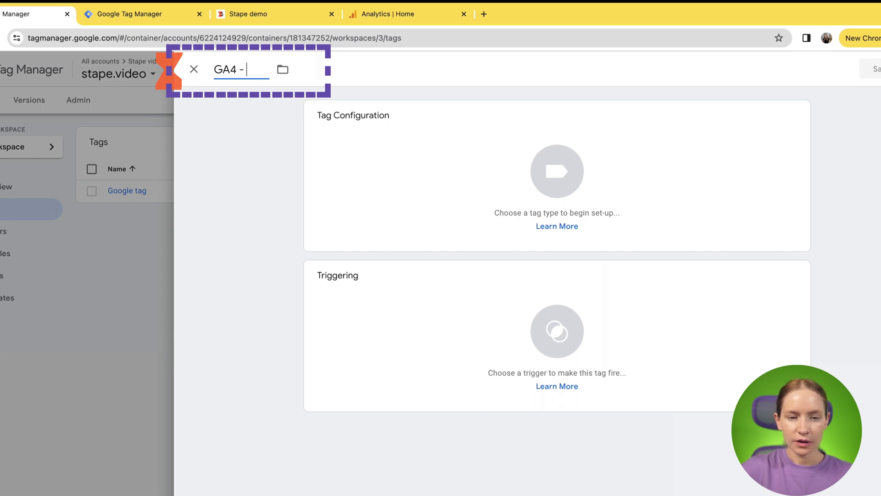
{"action": "type", "text": " ee"}
{"action": "left_click", "coordinate": [401, 180]}
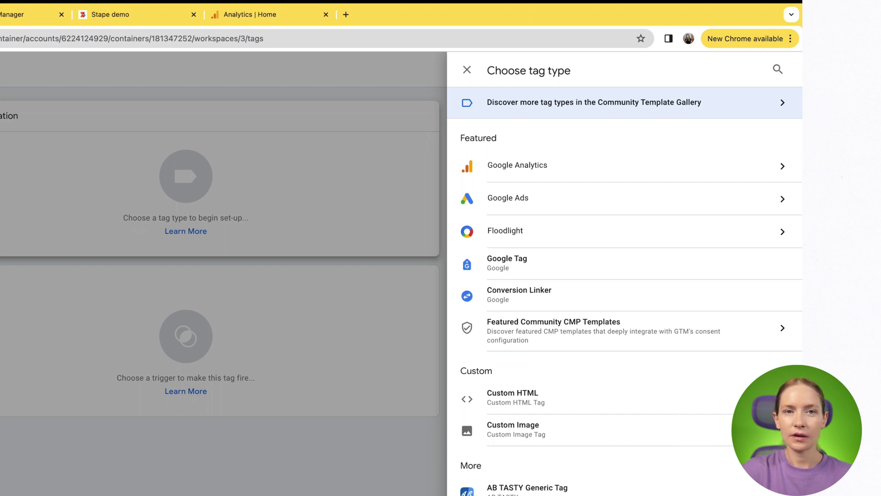
{"action": "left_click", "coordinate": [564, 152]}
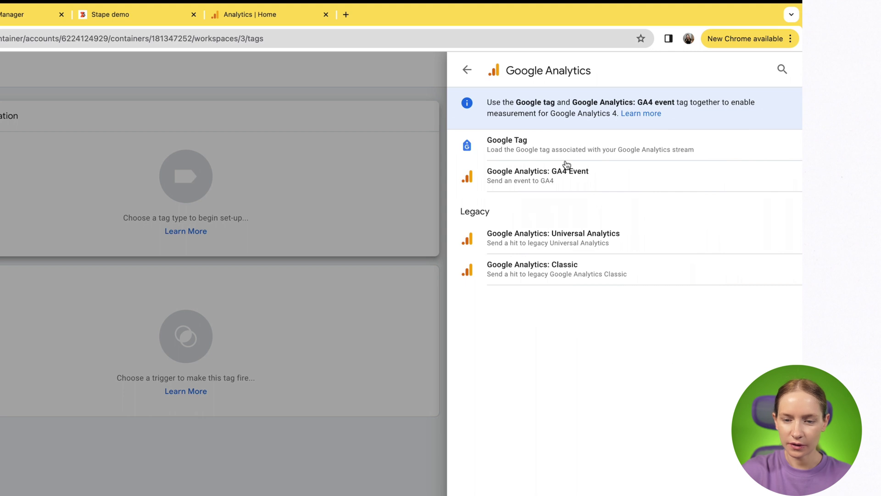
{"action": "left_click", "coordinate": [567, 178]}
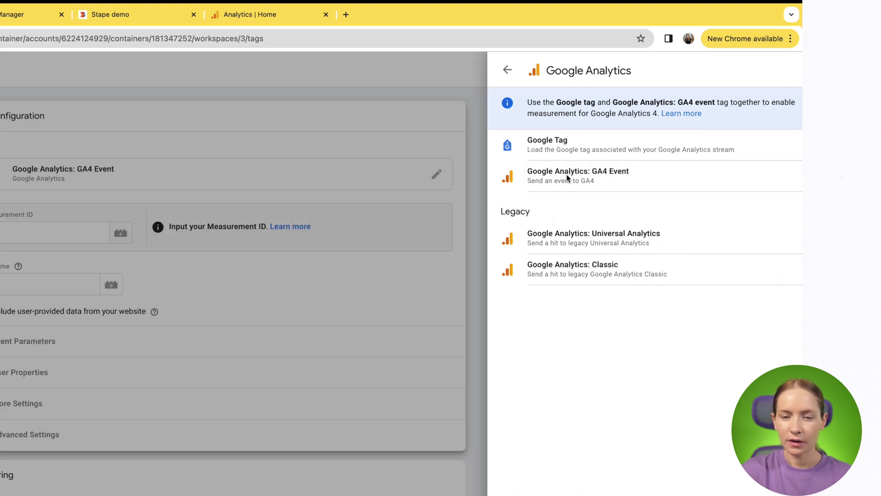
Step: Set the tag's Measurement ID to {{GA4 ID}} and Event Name to {{Event}}
{"action": "left_click", "coordinate": [267, 237]}
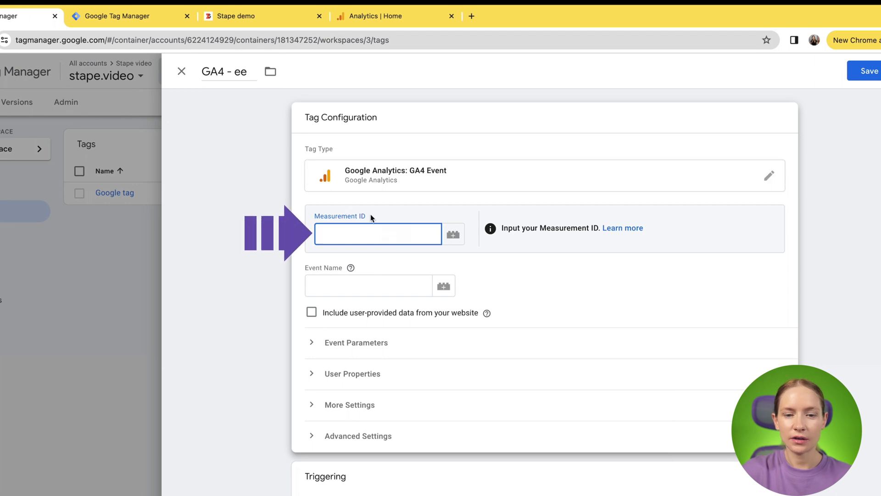
{"action": "type", "text": "{{"}
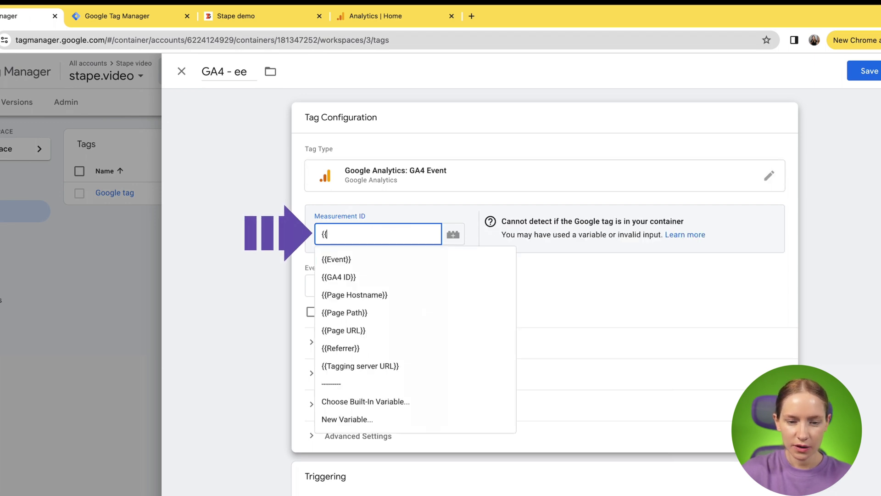
{"action": "left_click", "coordinate": [370, 277]}
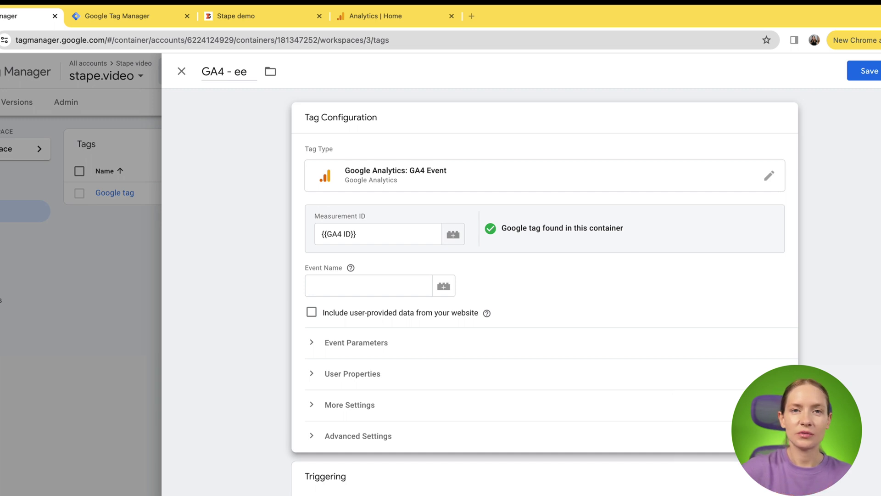
{"action": "left_click", "coordinate": [340, 239]}
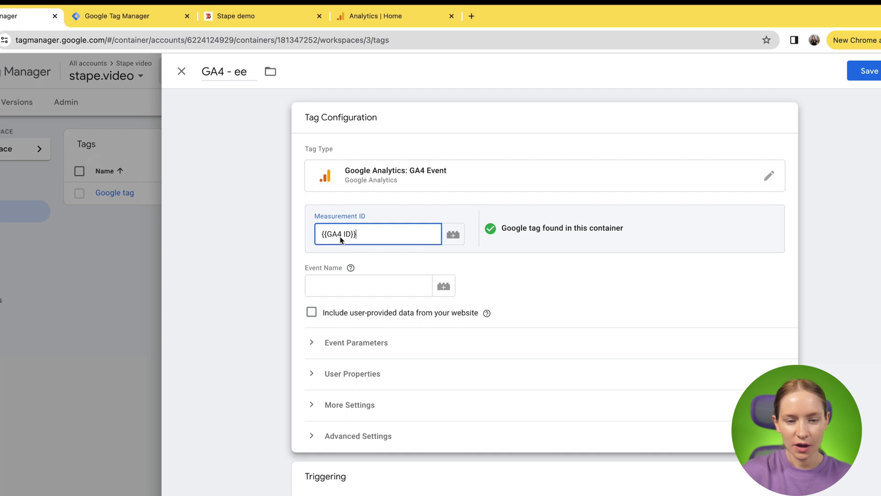
{"action": "left_click", "coordinate": [336, 279]}
{"action": "type", "text": "{{e"}
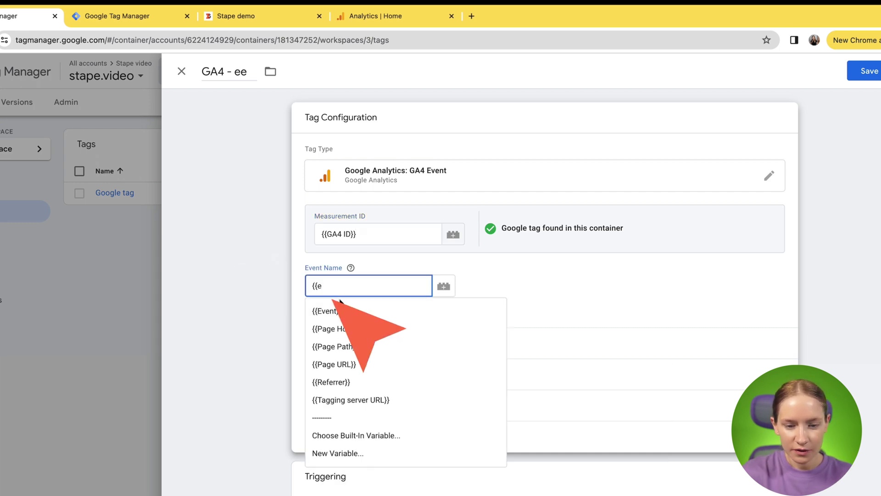
{"action": "left_click", "coordinate": [327, 310]}
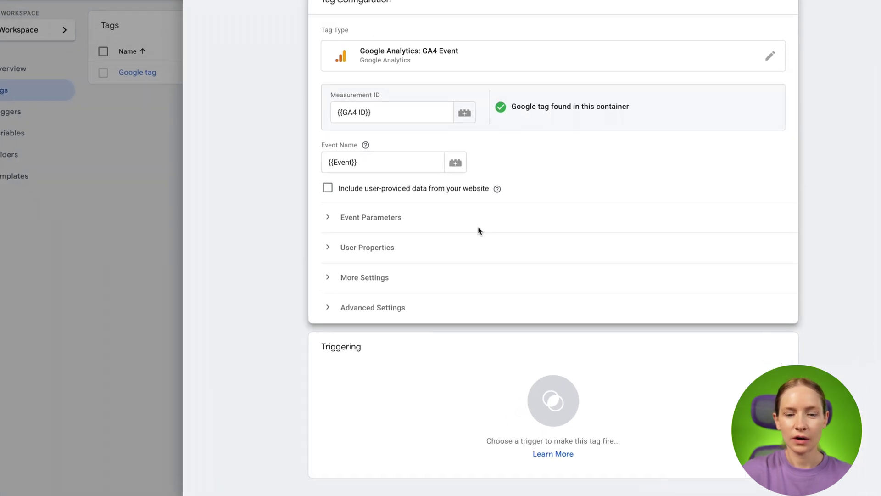
{"action": "left_click", "coordinate": [476, 383]}
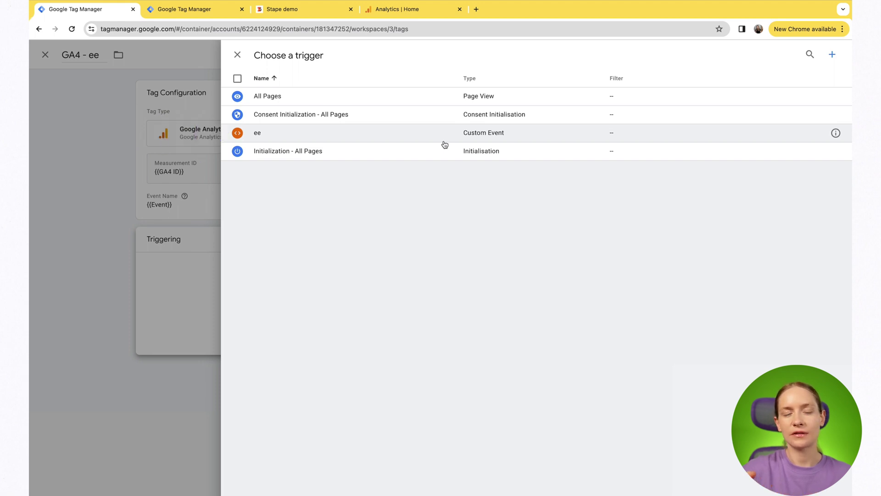
Step: Choose the ee custom event trigger and confirm its regex (.*)\_stape(.*) event name match
{"action": "left_click", "coordinate": [444, 142]}
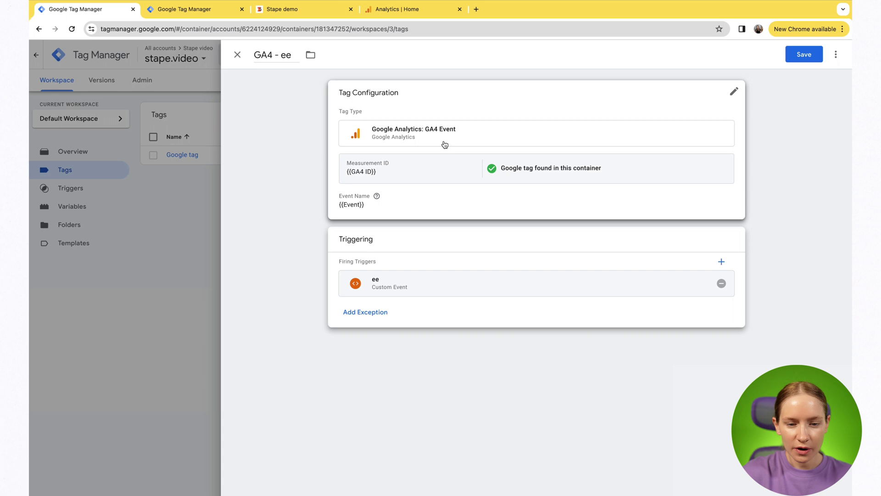
{"action": "left_click", "coordinate": [471, 284]}
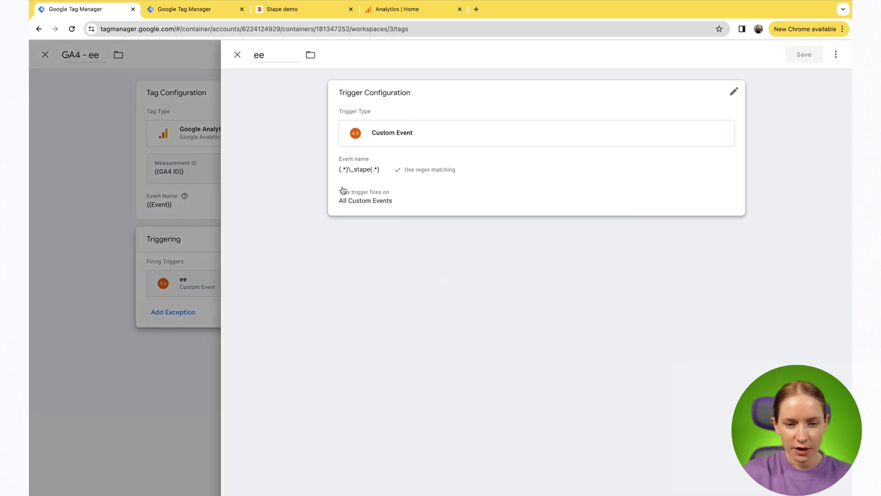
{"action": "left_click", "coordinate": [470, 202]}
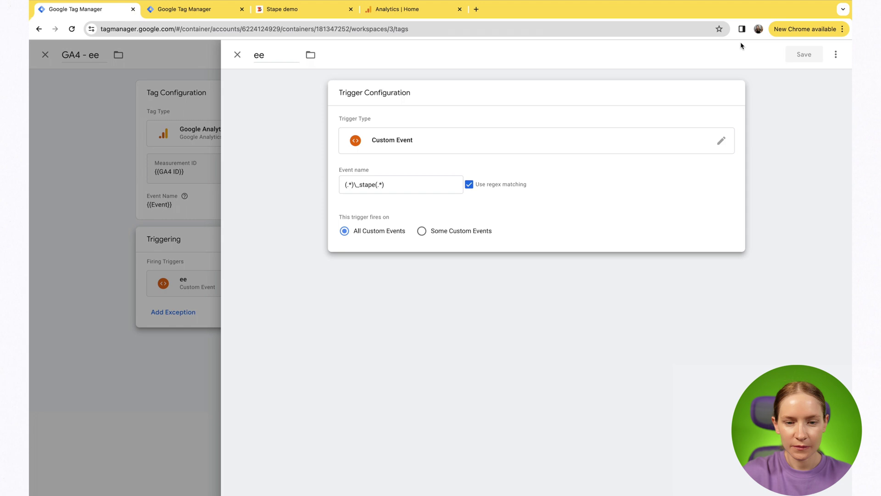
{"action": "left_click", "coordinate": [237, 54]}
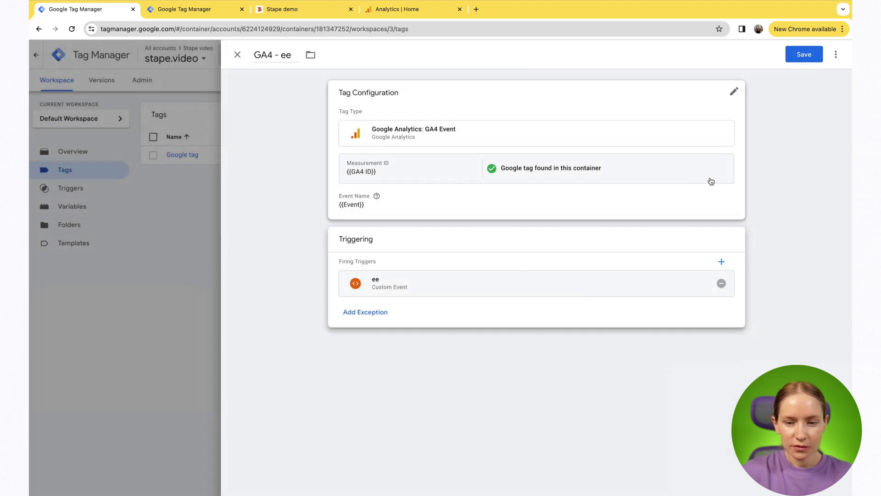
Step: Save the GA4 - ee tag and load stape.video's GTM Server Side options in a new tab
{"action": "left_click", "coordinate": [804, 55]}
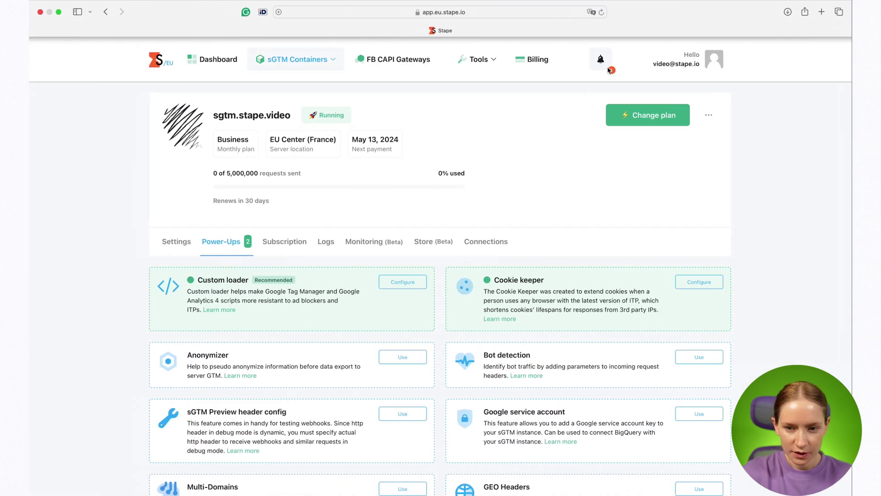
{"action": "left_click", "coordinate": [821, 12]}
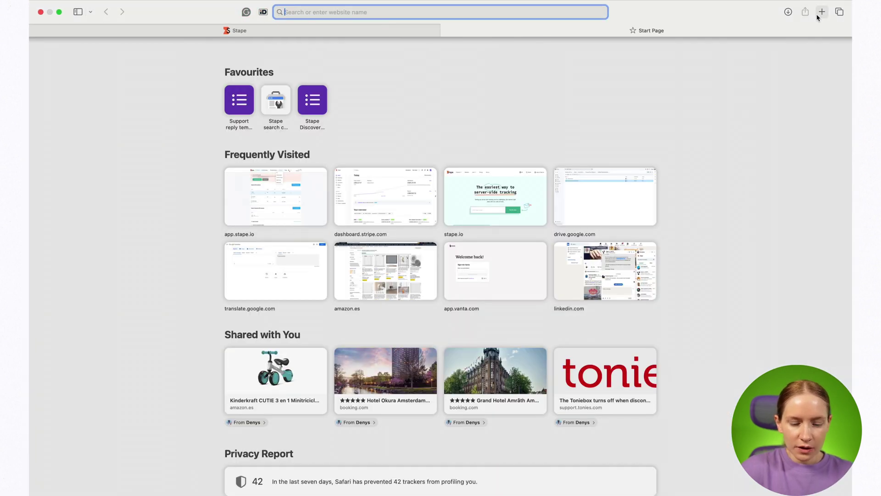
{"action": "type", "text": "stape"}
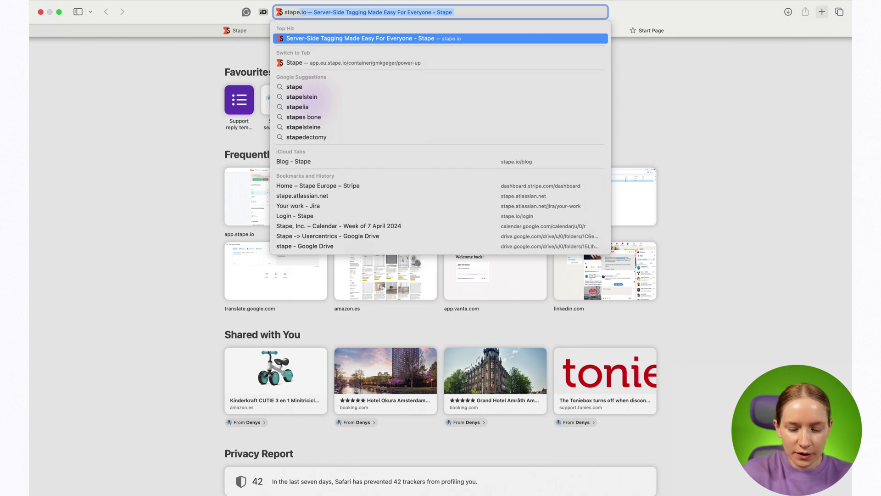
{"action": "type", "text": ".vi"}
{"action": "key", "text": "Return"}
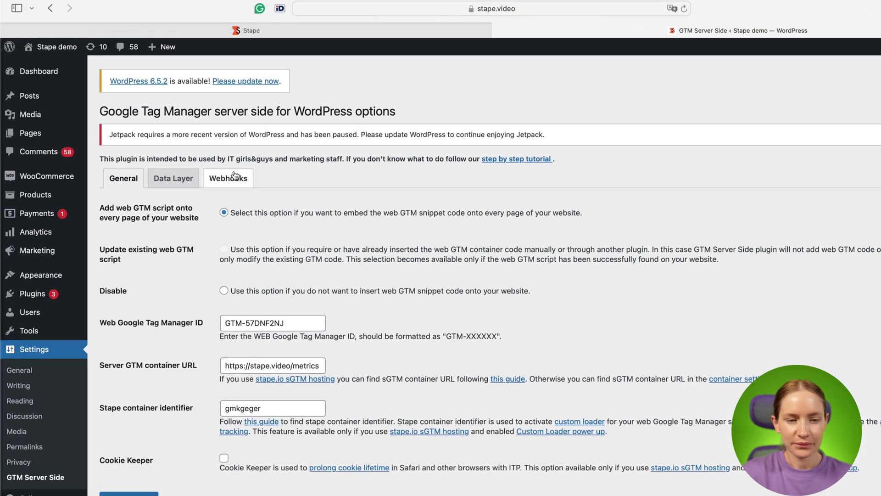
Step: Review the plugin's Data Layer options, then view the server container's Clients page
{"action": "left_click", "coordinate": [188, 184]}
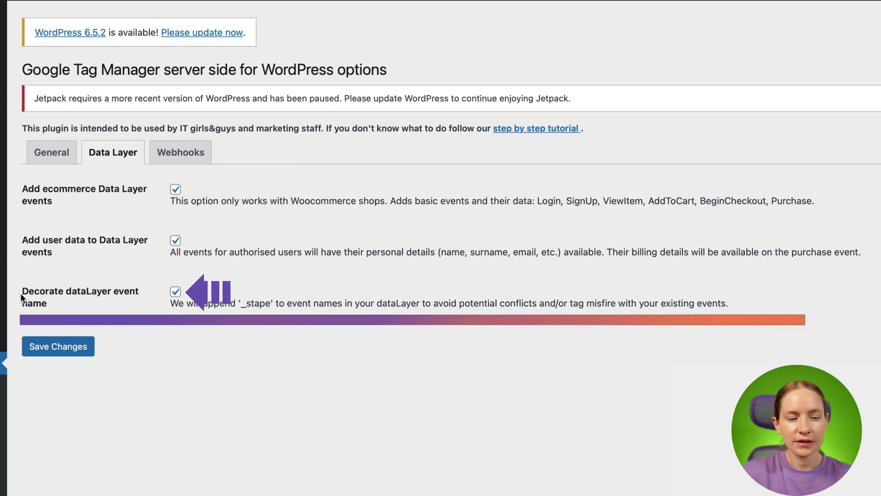
{"action": "mouse_move", "coordinate": [23, 296]}
{"action": "left_mouse_down"}
{"action": "mouse_move", "coordinate": [87, 296]}
{"action": "mouse_move", "coordinate": [99, 310]}
{"action": "left_mouse_up"}
{"action": "left_click", "coordinate": [99, 305]}
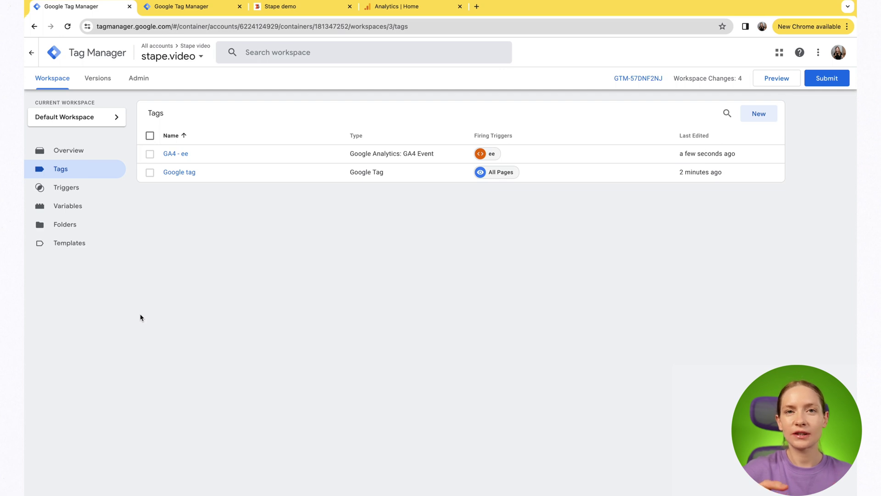
{"action": "left_click", "coordinate": [197, 4]}
{"action": "left_click", "coordinate": [74, 192]}
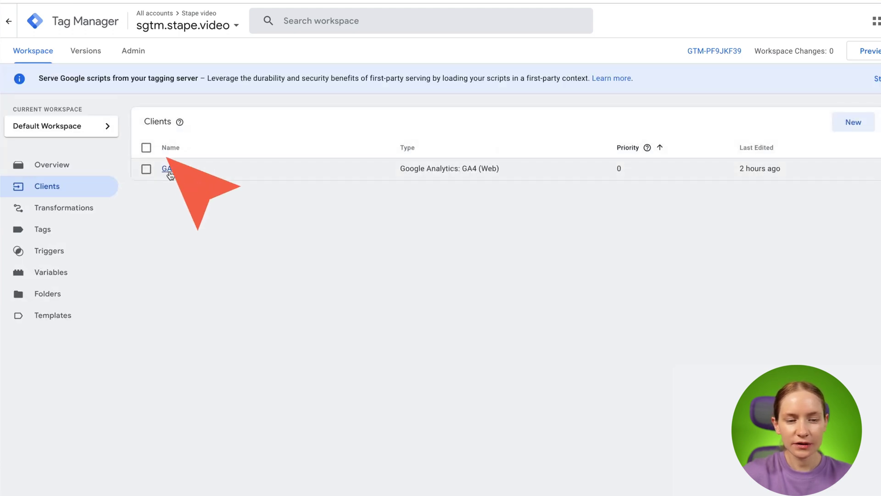
Step: Inspect the existing GA4 client, then start a GA4 (Web) client and discard it
{"action": "left_click", "coordinate": [169, 170]}
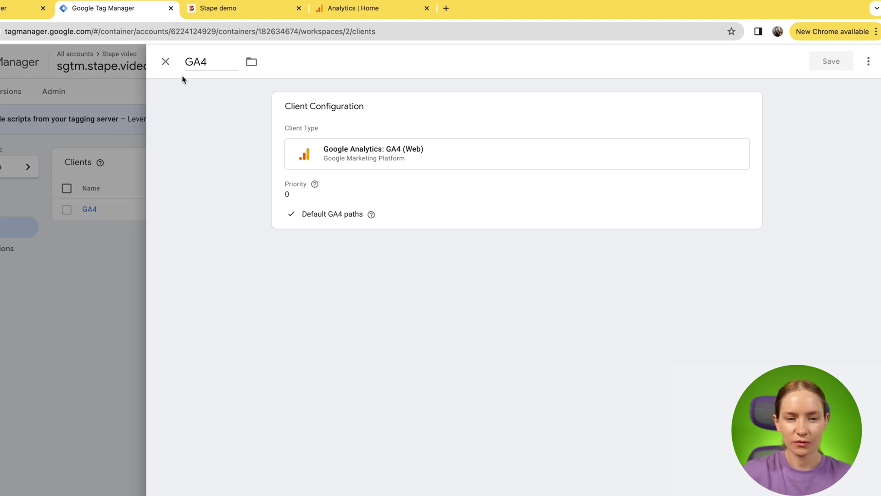
{"action": "left_click", "coordinate": [166, 68]}
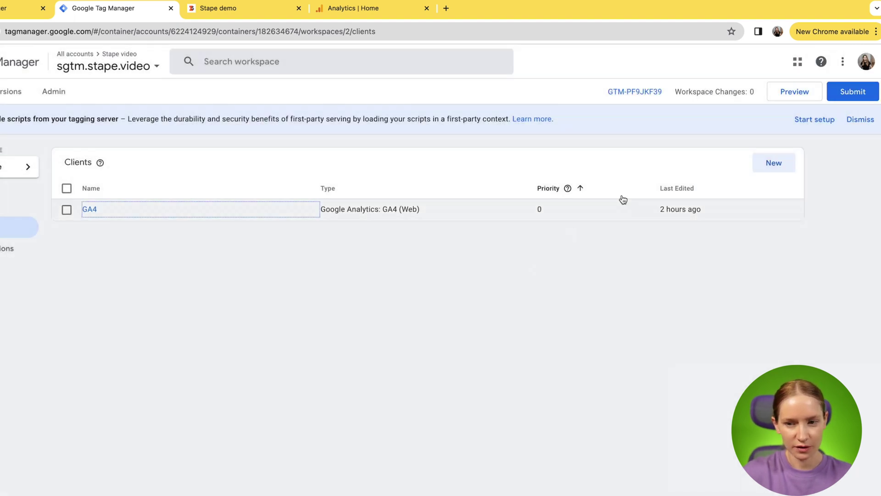
{"action": "left_click", "coordinate": [775, 160]}
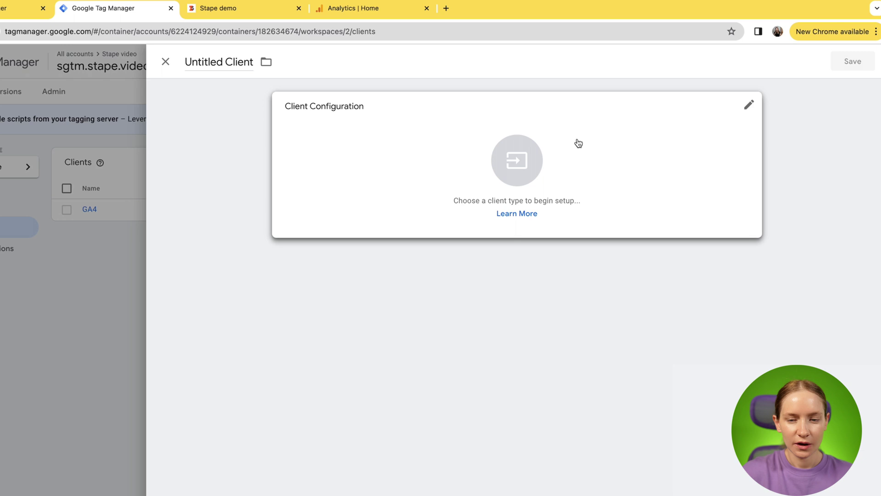
{"action": "left_click", "coordinate": [578, 142]}
{"action": "left_click", "coordinate": [605, 137]}
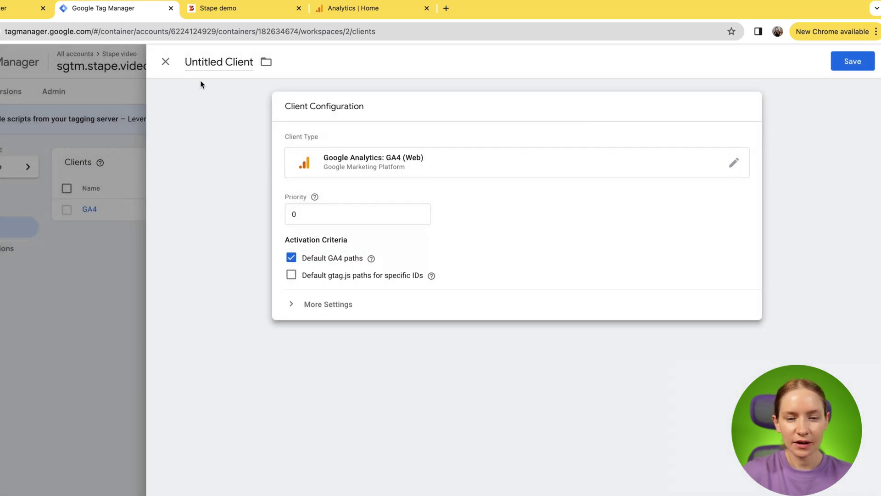
{"action": "left_click", "coordinate": [168, 63]}
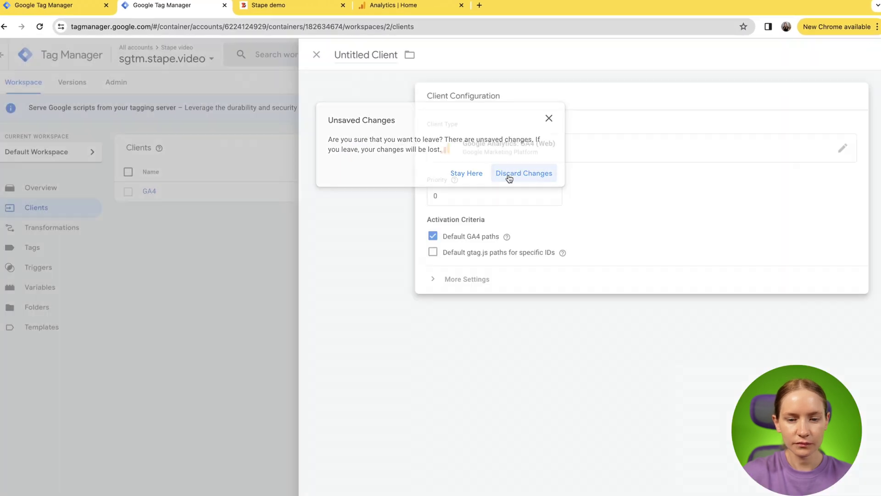
{"action": "left_click", "coordinate": [479, 190]}
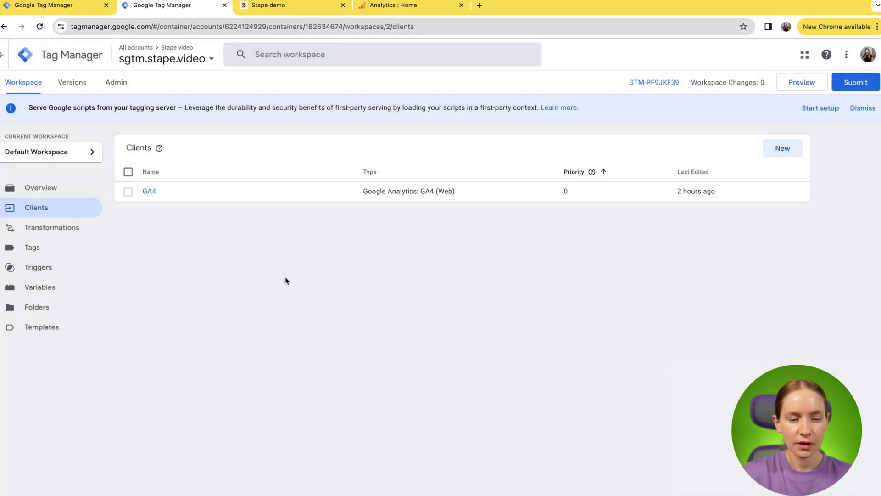
Step: Start a new tag in the server container and name it GA4
{"action": "left_click", "coordinate": [18, 247]}
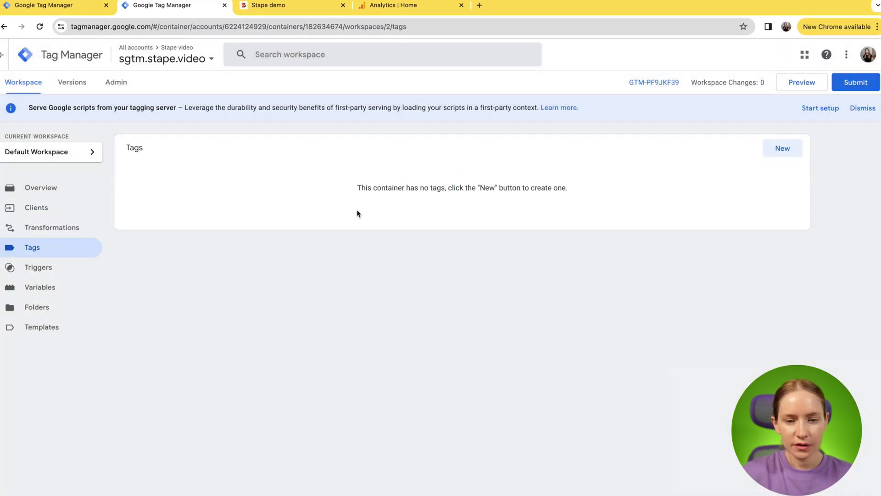
{"action": "left_click", "coordinate": [782, 148]}
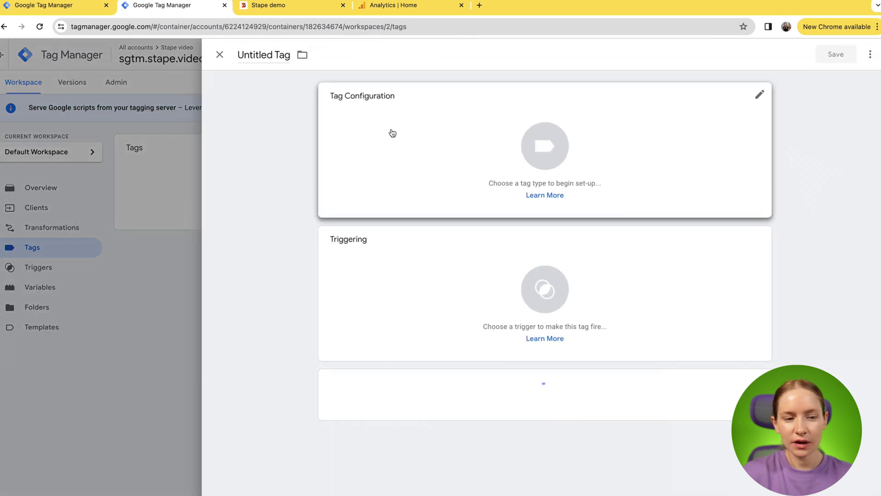
{"action": "left_click", "coordinate": [284, 54]}
{"action": "key", "text": "BackSpace"}
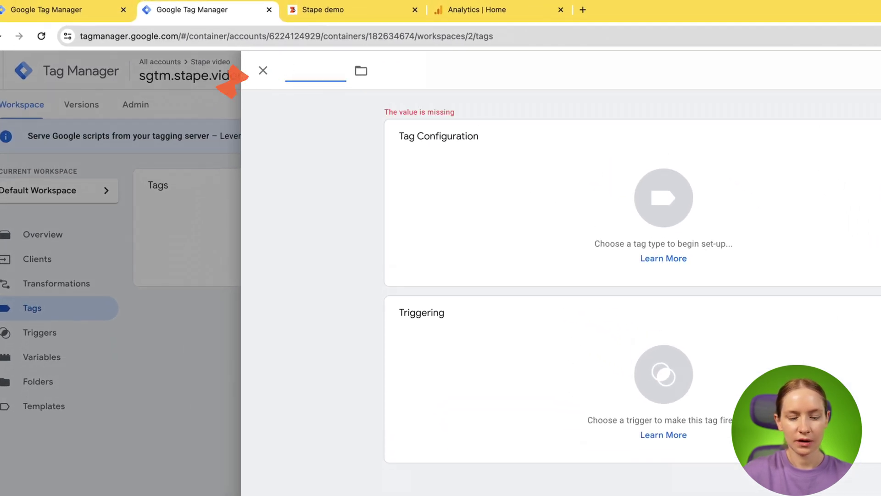
{"action": "type", "text": "GA4"}
Step: Make it a Google Analytics: GA4 tag with Measurement ID {{GA4 ID}} and begin a new trigger
{"action": "left_click", "coordinate": [595, 212]}
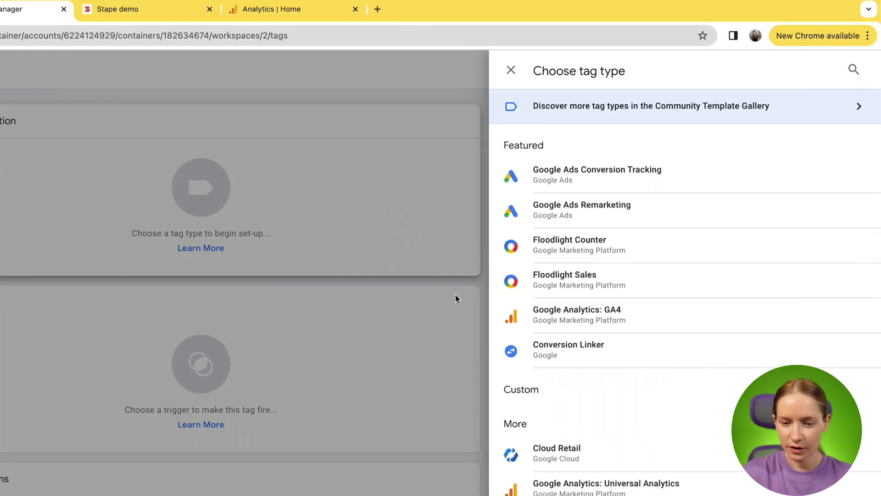
{"action": "left_click", "coordinate": [538, 316]}
{"action": "left_click", "coordinate": [279, 247]}
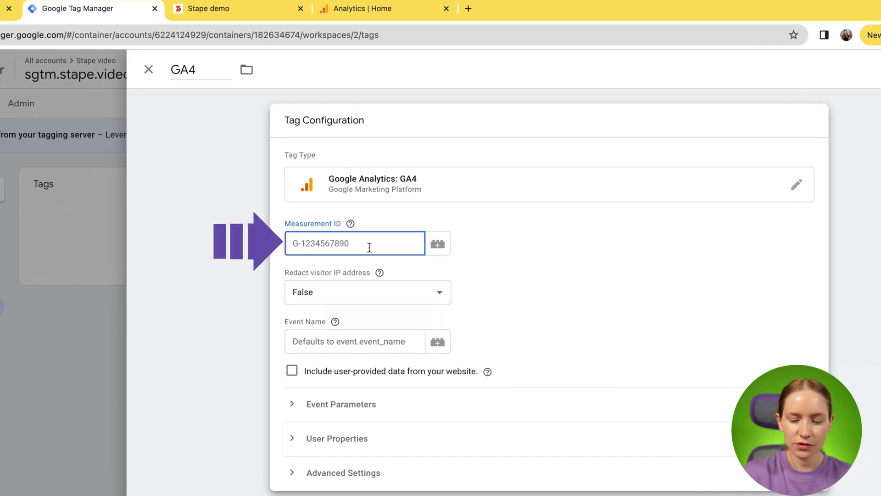
{"action": "type", "text": "{{GA4 ID"}
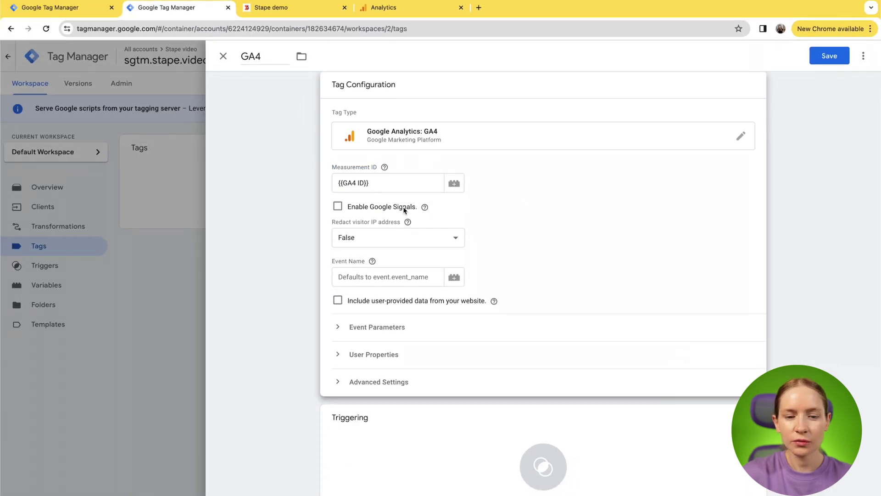
{"action": "left_click", "coordinate": [466, 479]}
{"action": "left_click", "coordinate": [860, 57]}
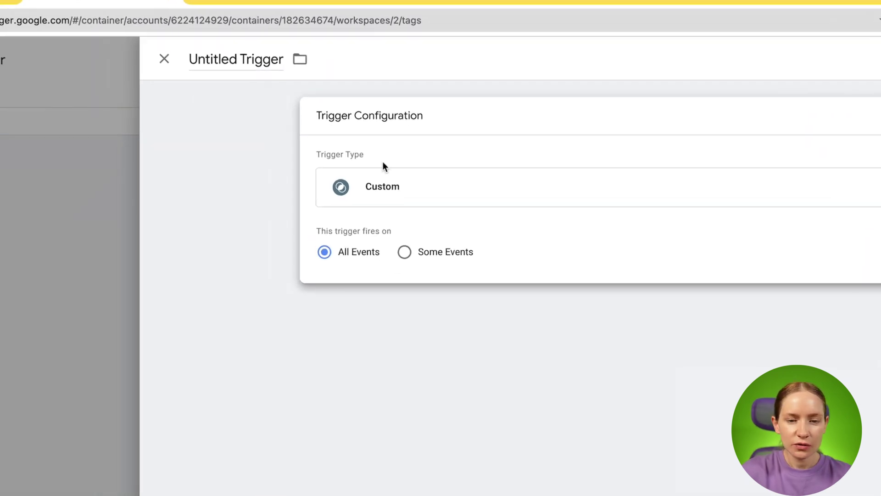
Step: Name the custom trigger GA4 and limit it to some events
{"action": "left_click", "coordinate": [236, 59]}
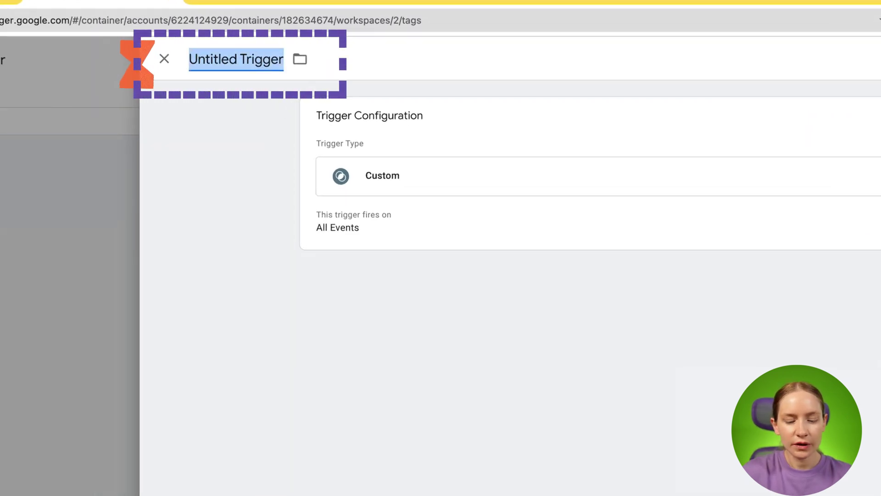
{"action": "type", "text": "GA4"}
{"action": "left_click", "coordinate": [452, 132]}
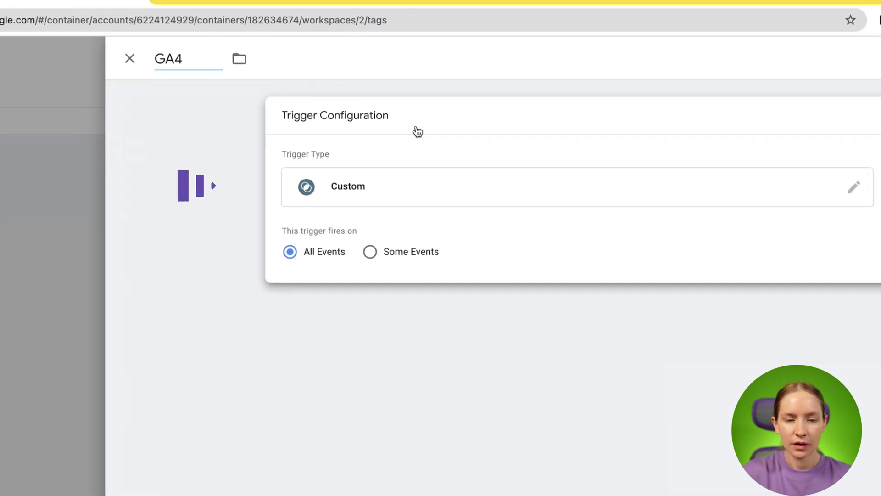
{"action": "left_click", "coordinate": [318, 251]}
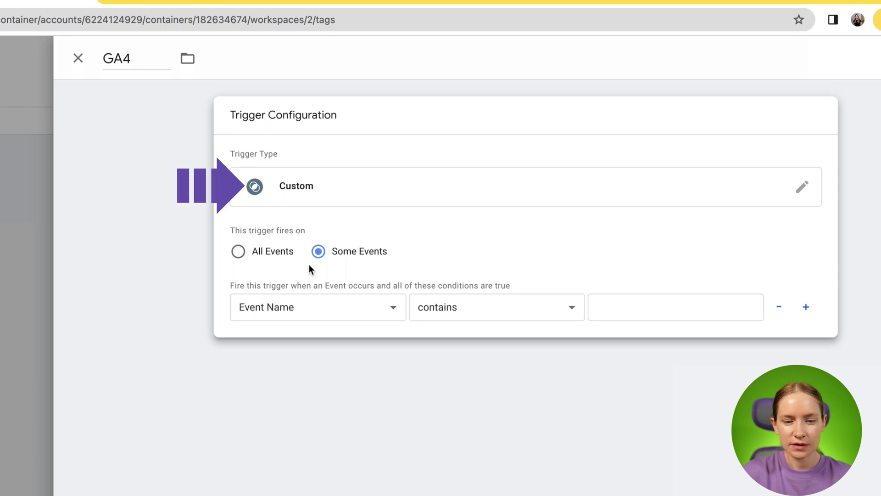
Step: Set the trigger condition to Client Name equals GA4 and save the trigger
{"action": "left_click", "coordinate": [337, 310]}
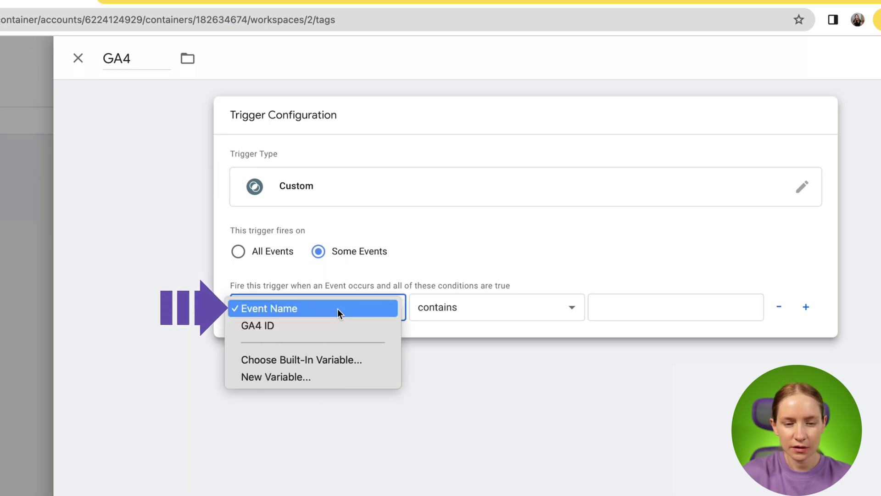
{"action": "left_click", "coordinate": [350, 374]}
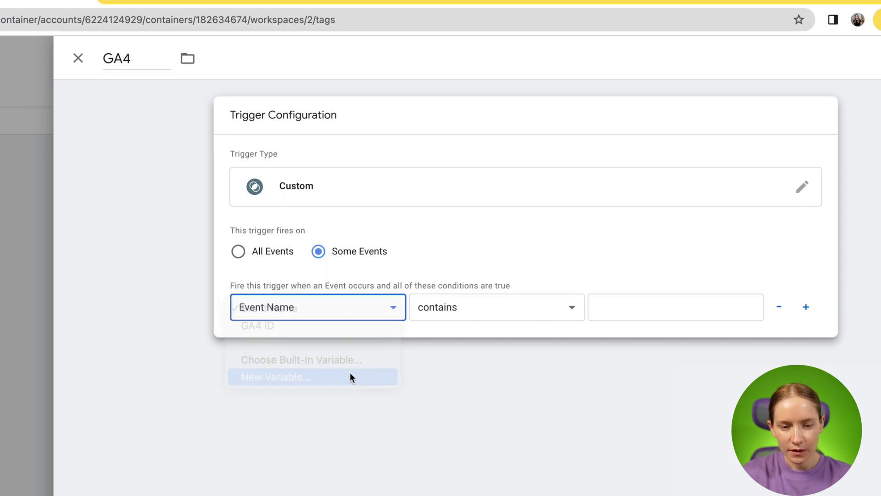
{"action": "left_click", "coordinate": [222, 39]}
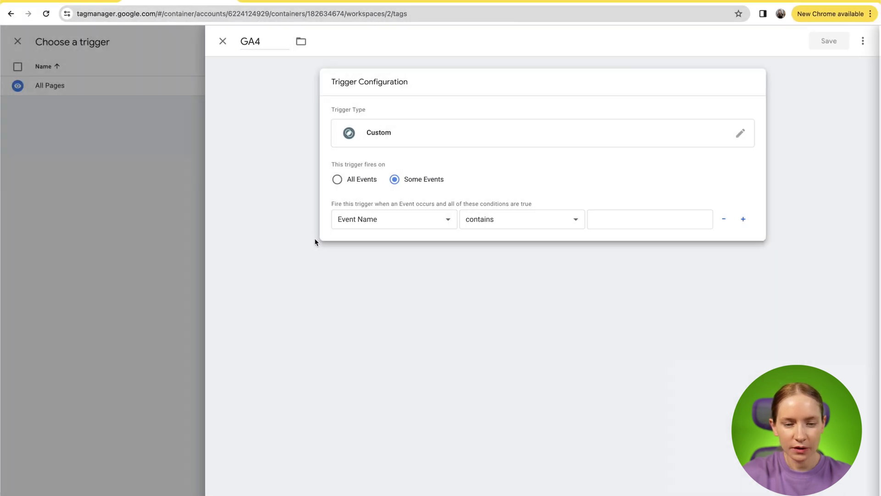
{"action": "left_click", "coordinate": [335, 221]}
{"action": "left_click", "coordinate": [344, 254]}
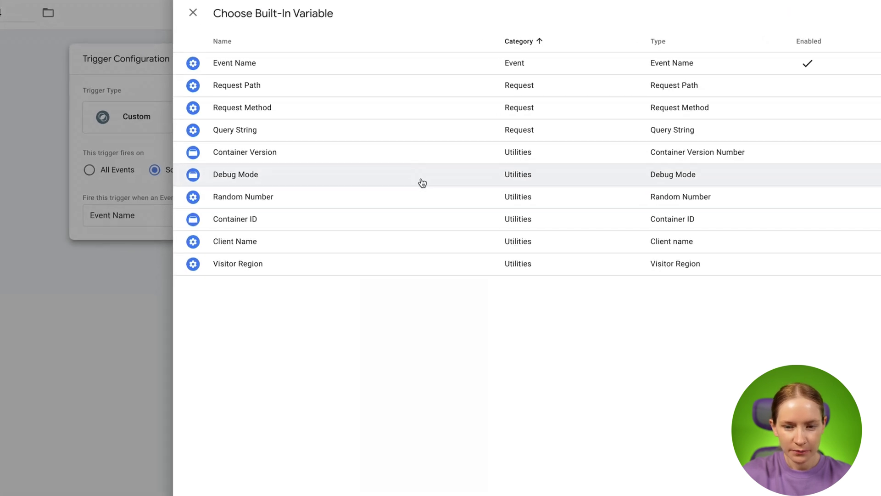
{"action": "left_click", "coordinate": [436, 239]}
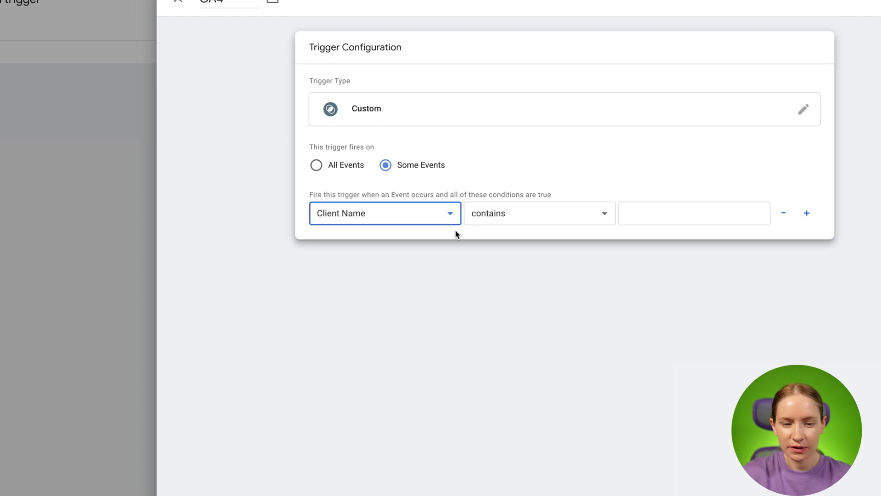
{"action": "left_click", "coordinate": [523, 216]}
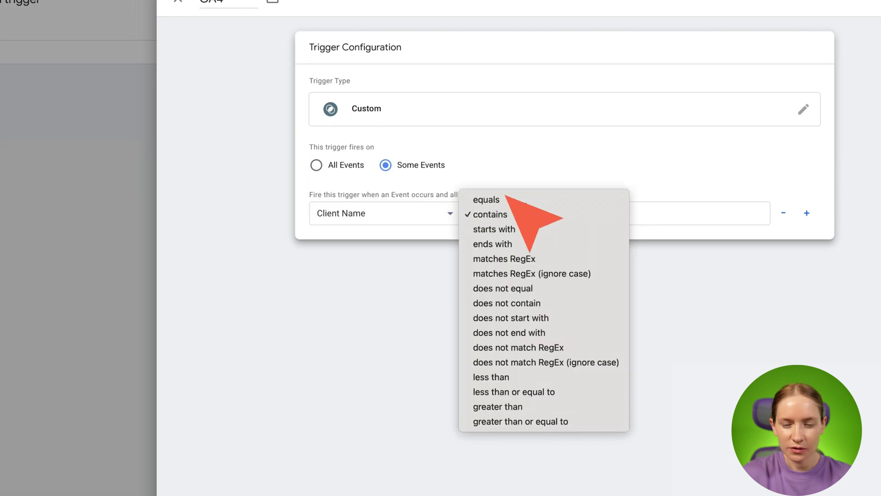
{"action": "left_click", "coordinate": [486, 197]}
{"action": "left_click", "coordinate": [663, 219]}
{"action": "type", "text": "GA"}
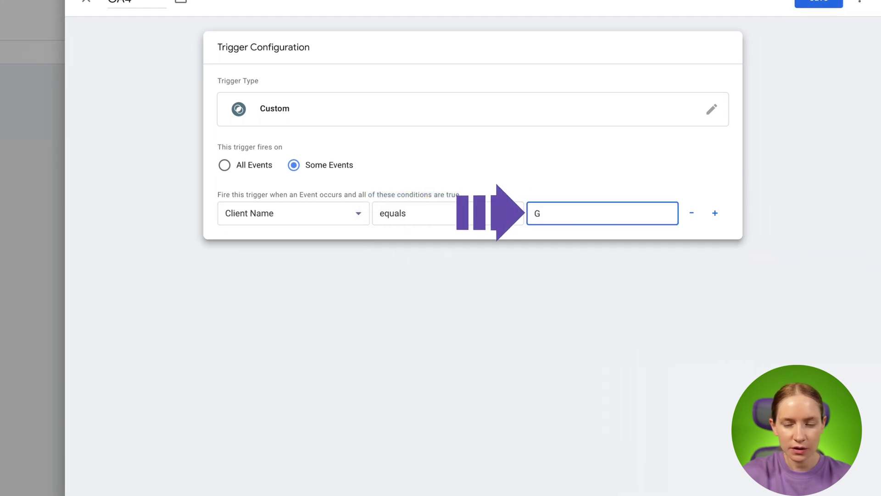
{"action": "type", "text": "4"}
{"action": "left_click", "coordinate": [824, 2]}
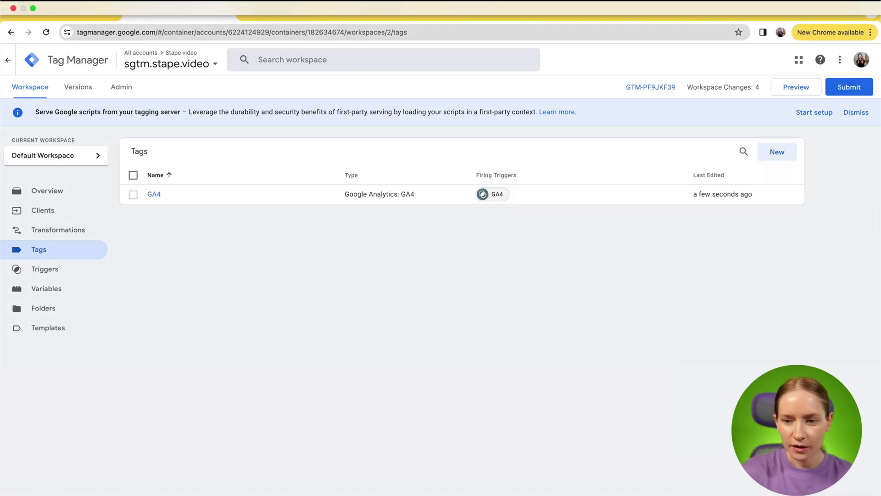
Step: Publish the server container's changes as version ga4
{"action": "left_click", "coordinate": [849, 86]}
{"action": "left_click", "coordinate": [399, 169]}
{"action": "type", "text": "ga4"}
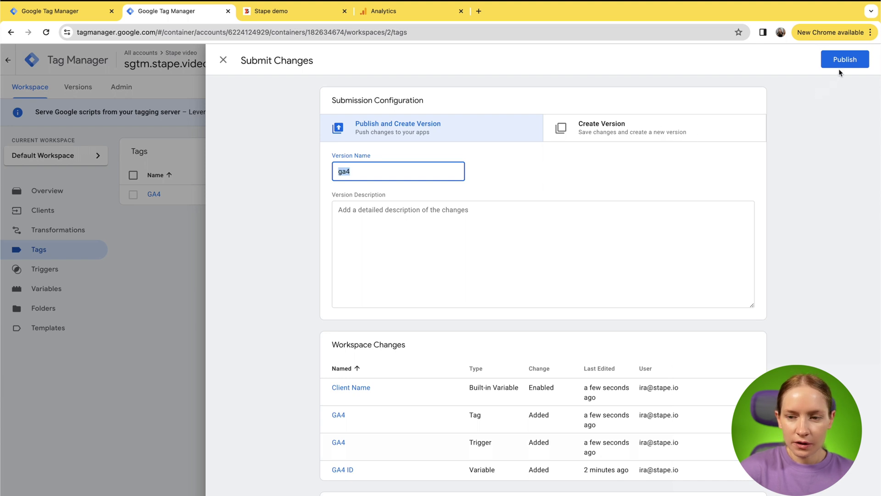
{"action": "left_click", "coordinate": [842, 62]}
Step: Publish the stape.video web container's changes as version ga4
{"action": "left_click", "coordinate": [72, 20]}
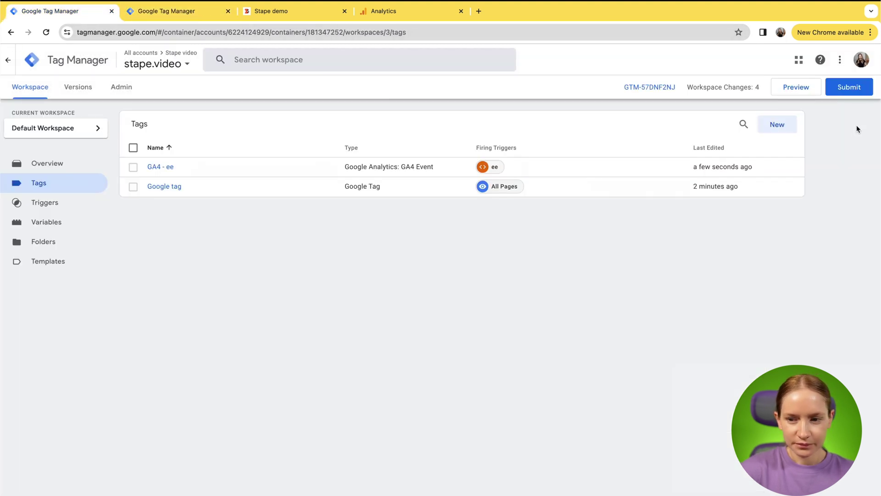
{"action": "left_click", "coordinate": [849, 87]}
{"action": "left_click", "coordinate": [438, 174]}
{"action": "type", "text": "ga4"}
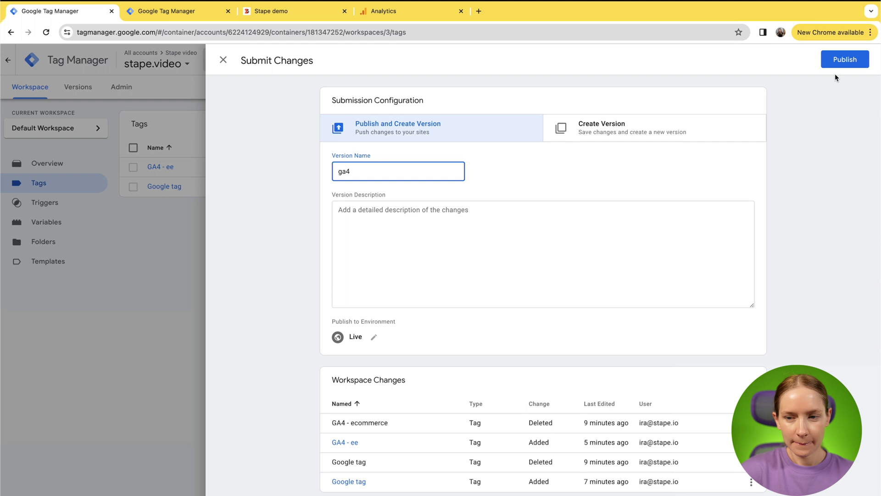
{"action": "left_click", "coordinate": [836, 63]}
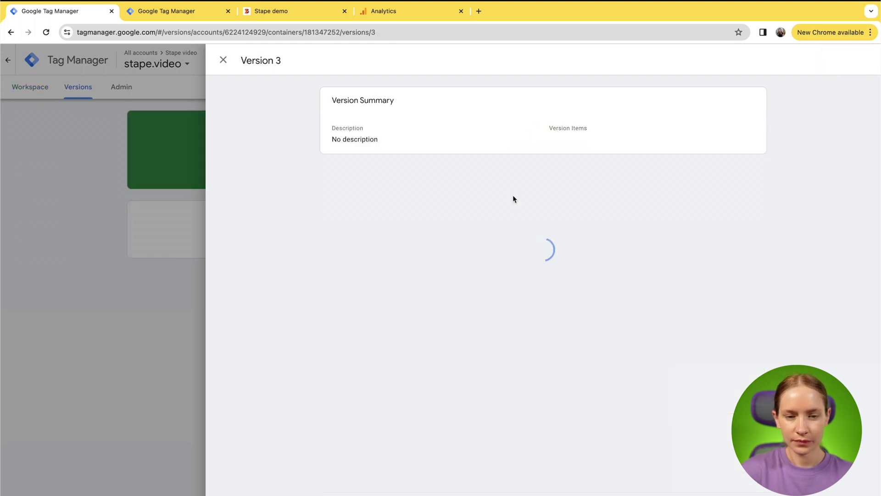
Step: Close both version summaries and return to each container's workspace overview
{"action": "left_click", "coordinate": [223, 60]}
{"action": "left_click", "coordinate": [38, 89]}
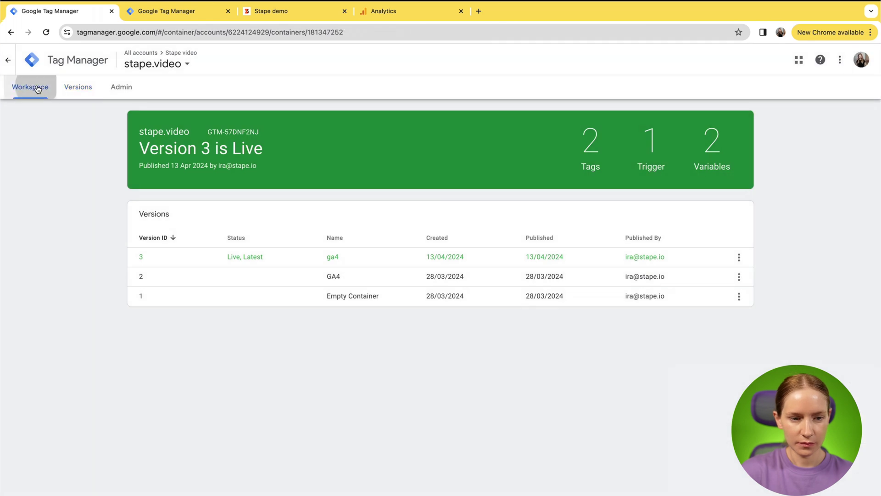
{"action": "left_click", "coordinate": [165, 17]}
{"action": "left_click", "coordinate": [223, 60]}
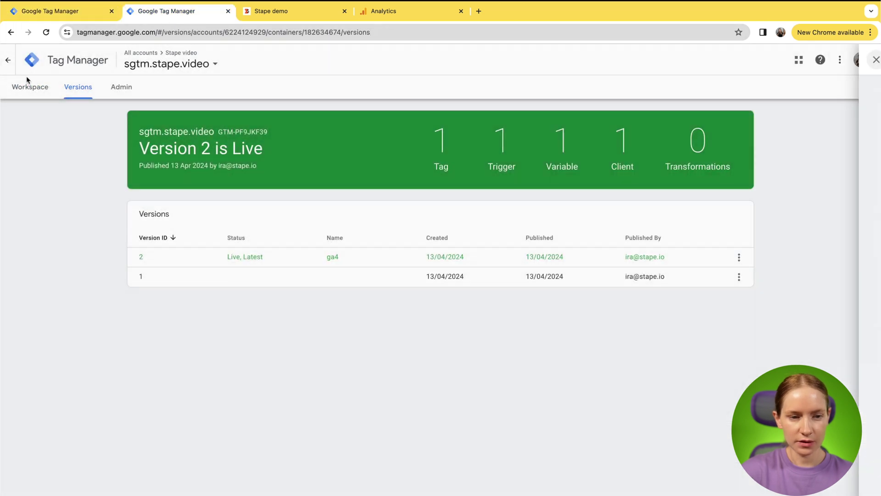
{"action": "left_click", "coordinate": [22, 87]}
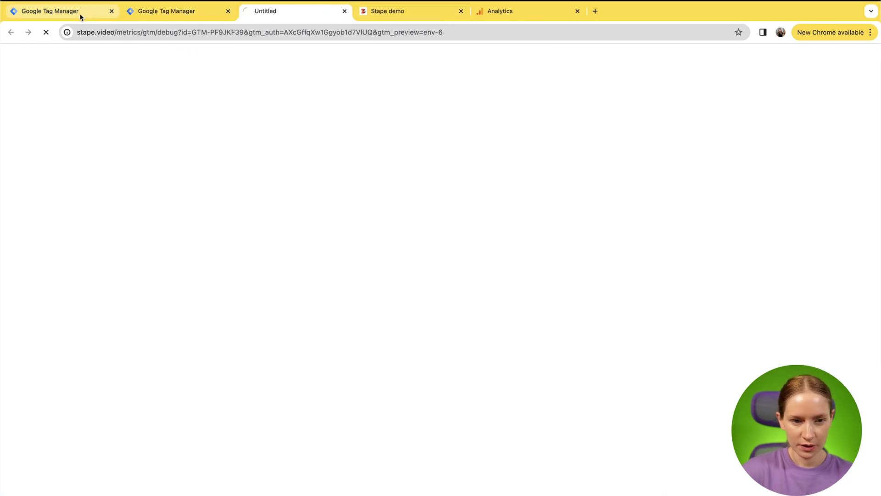
{"action": "left_click", "coordinate": [79, 14]}
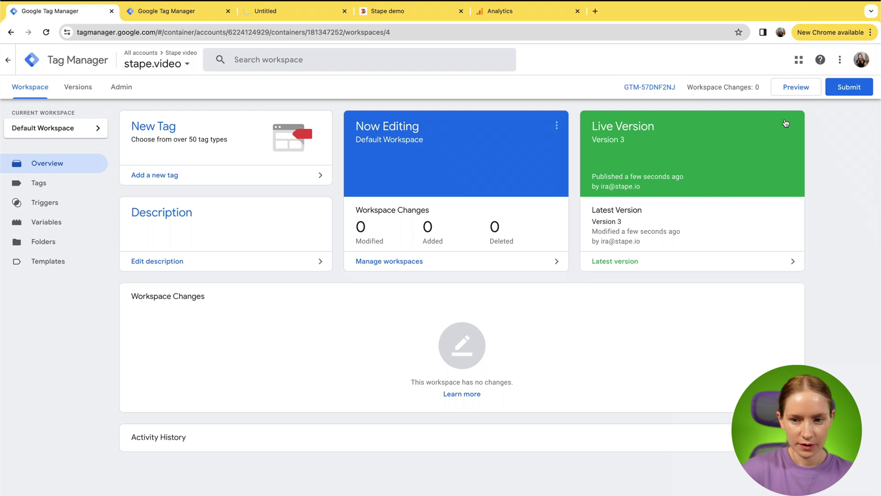
{"action": "left_click", "coordinate": [796, 87]}
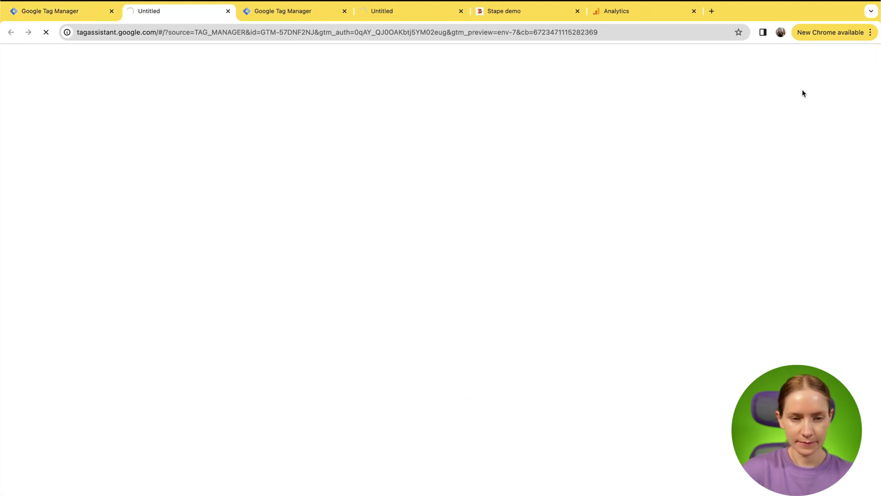
{"action": "left_click", "coordinate": [511, 18]}
{"action": "left_click", "coordinate": [197, 40]}
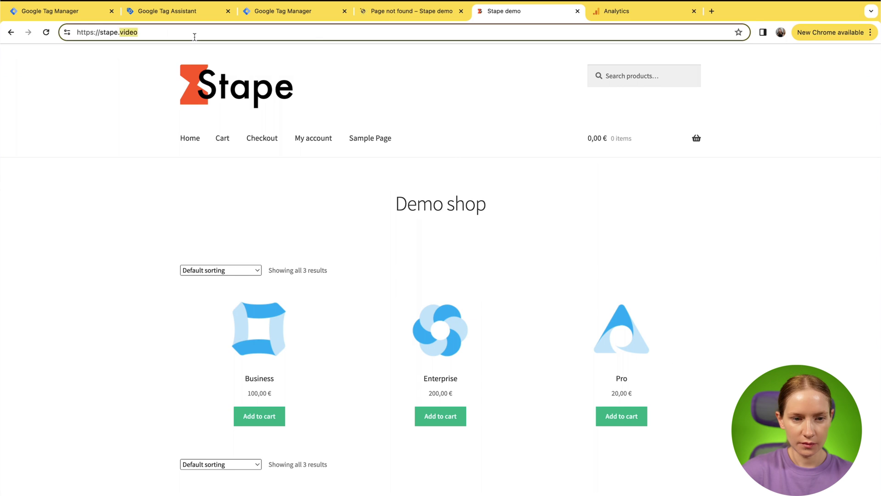
{"action": "left_click", "coordinate": [179, 11]}
{"action": "left_click", "coordinate": [331, 256]}
{"action": "type", "text": "https://stape.video"}
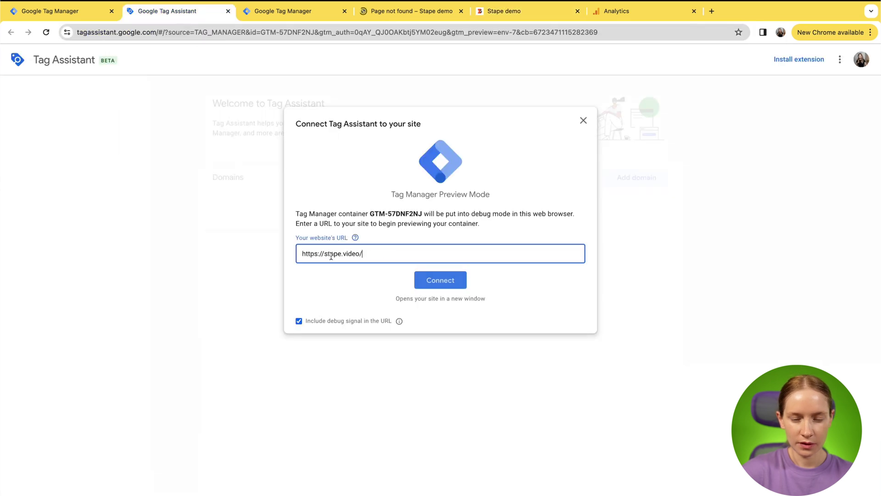
{"action": "left_click", "coordinate": [446, 283]}
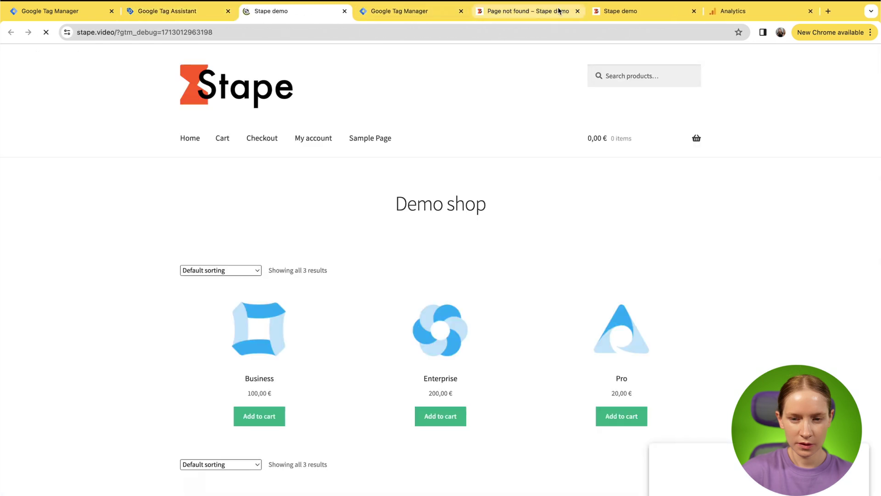
Step: Close the stray page-not-found tab and rearrange the demo shop and Tag Manager tabs
{"action": "left_click", "coordinate": [578, 11]}
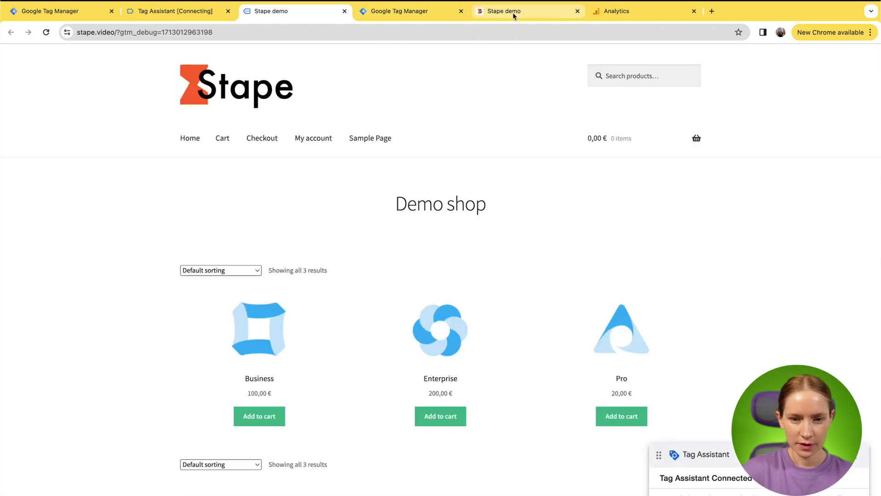
{"action": "left_click", "coordinate": [404, 11]}
{"action": "left_click", "coordinate": [298, 11]}
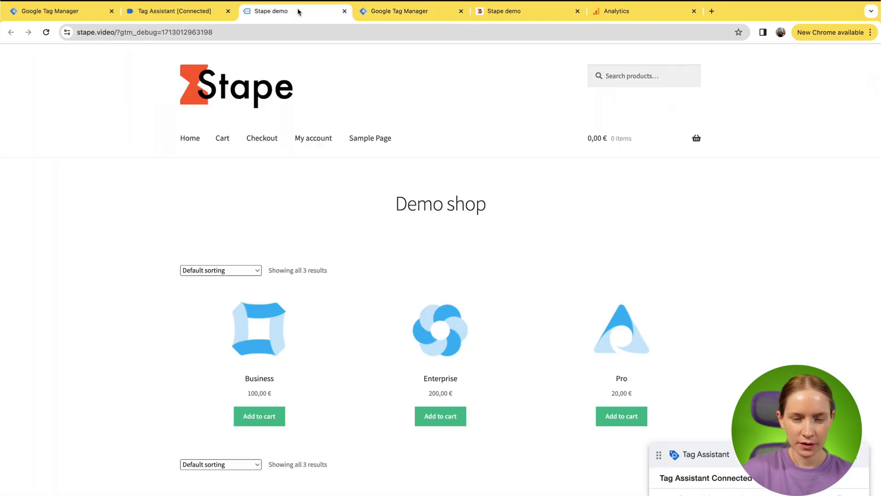
{"action": "left_click", "coordinate": [372, 12]}
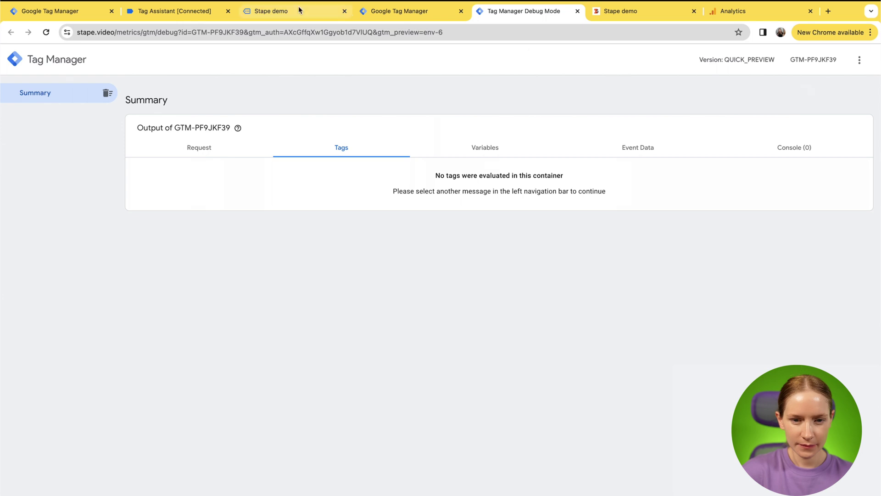
{"action": "left_click", "coordinate": [299, 7]}
{"action": "left_click_drag", "start_coordinate": [290, 13], "coordinate": [389, 16]}
{"action": "left_click", "coordinate": [296, 16]}
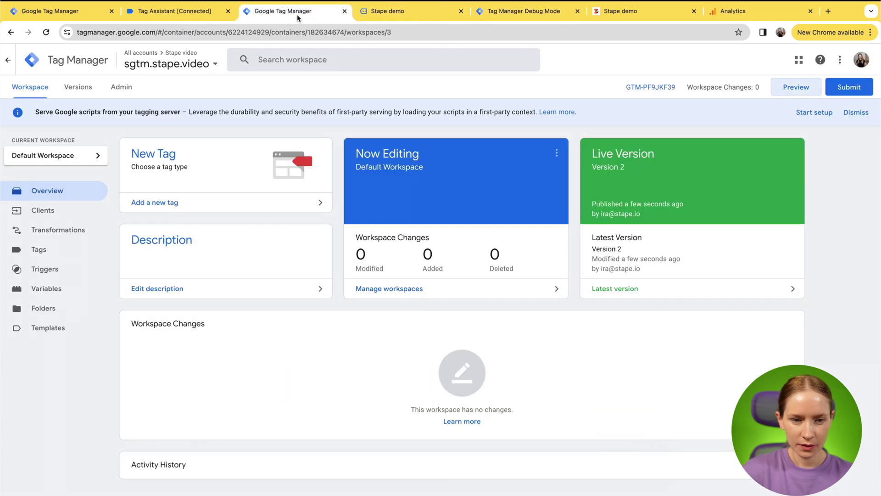
{"action": "left_click_drag", "start_coordinate": [297, 19], "coordinate": [183, 15]}
Step: Dismiss the Tag Assistant connection confirmation, close the duplicate shop tab, and check both debug views
{"action": "left_click", "coordinate": [287, 16]}
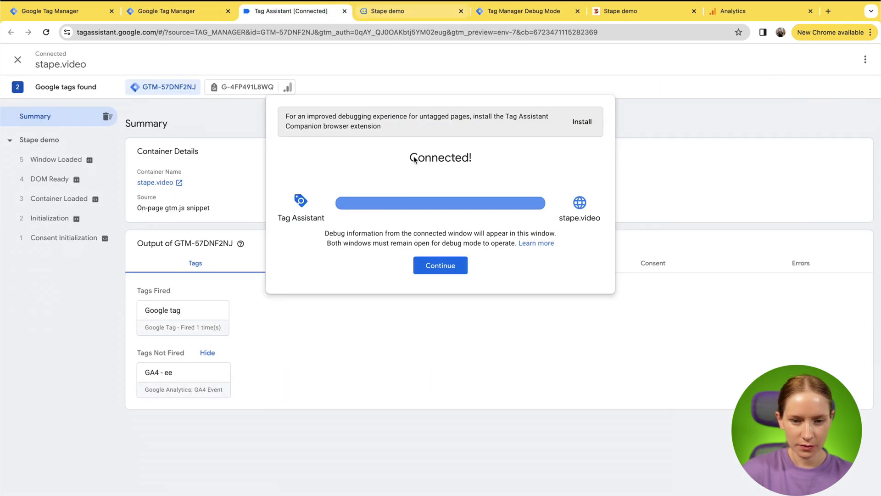
{"action": "left_click", "coordinate": [440, 265]}
{"action": "left_click_drag", "start_coordinate": [390, 11], "coordinate": [510, 12]}
{"action": "left_click", "coordinate": [693, 11]}
{"action": "left_click", "coordinate": [409, 15]}
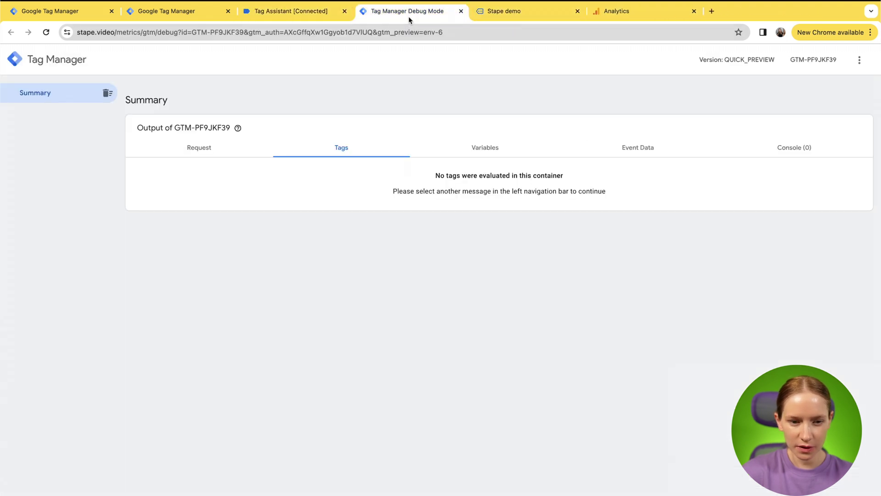
{"action": "left_click", "coordinate": [268, 11]}
{"action": "left_click", "coordinate": [381, 12]}
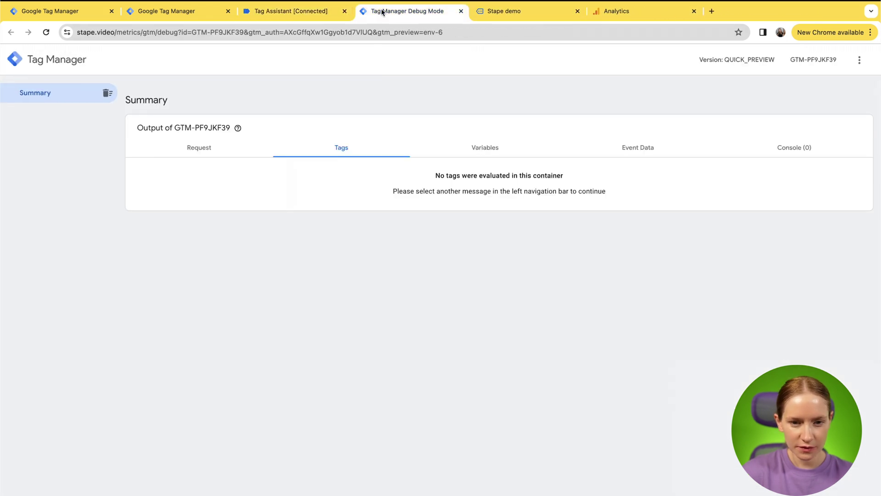
{"action": "left_click", "coordinate": [296, 12]}
Step: In the demo shop, visit Cart and checkout, then add the Pro product to the cart
{"action": "left_click", "coordinate": [512, 14]}
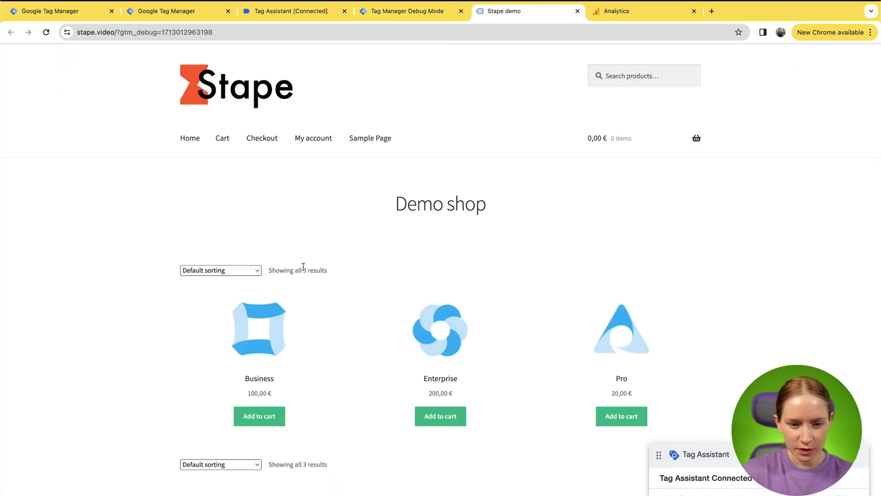
{"action": "left_click", "coordinate": [223, 139]}
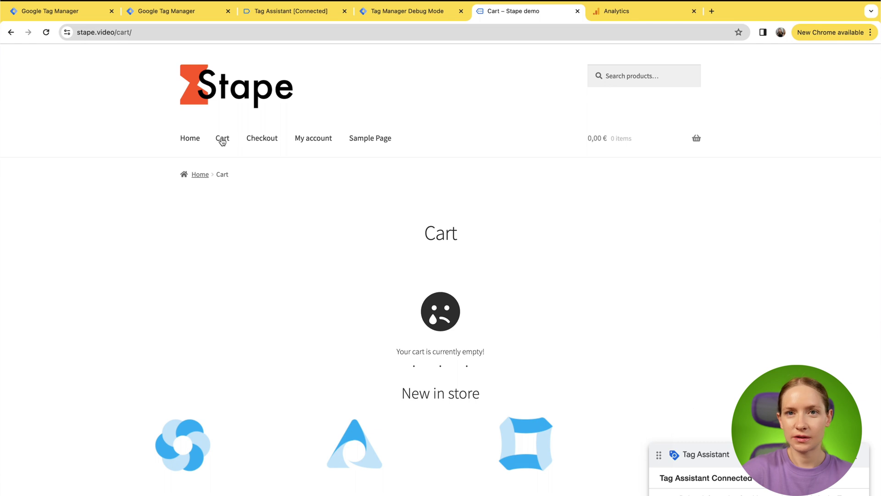
{"action": "left_click", "coordinate": [266, 138]}
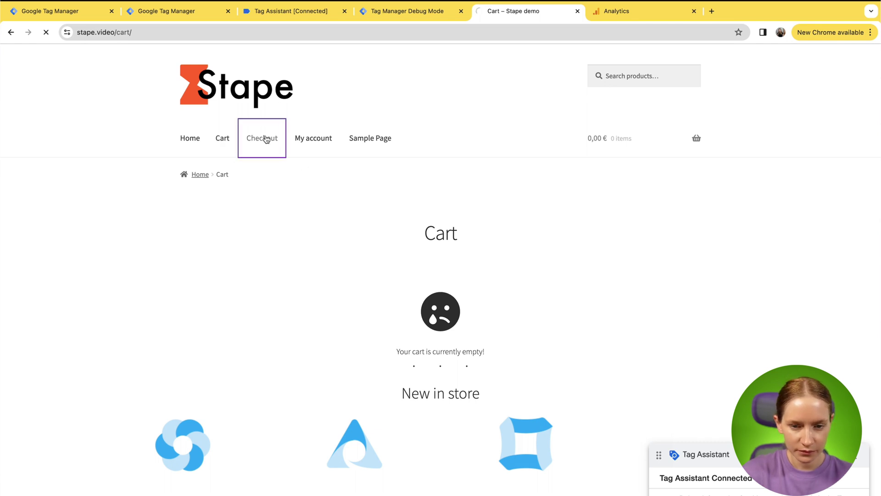
{"action": "scroll", "coordinate": [403, 255], "scroll_direction": "down", "scroll_amount": 3}
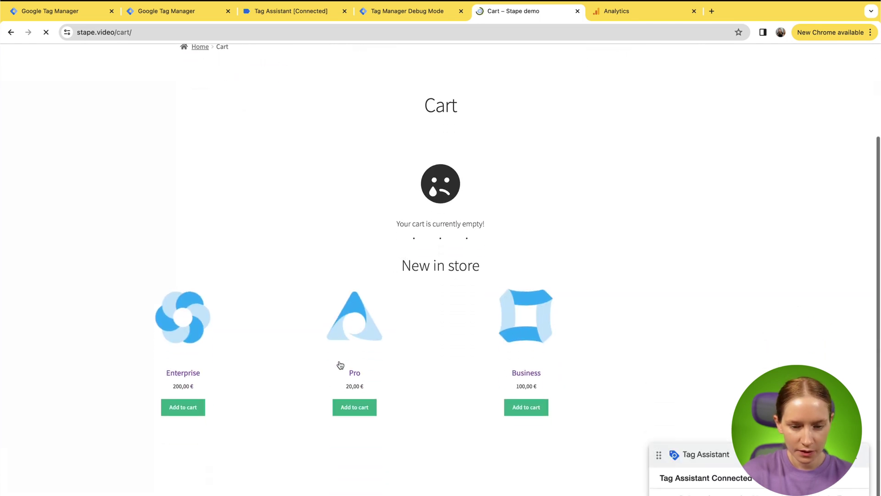
{"action": "left_click", "coordinate": [354, 407]}
{"action": "left_click", "coordinate": [307, 12]}
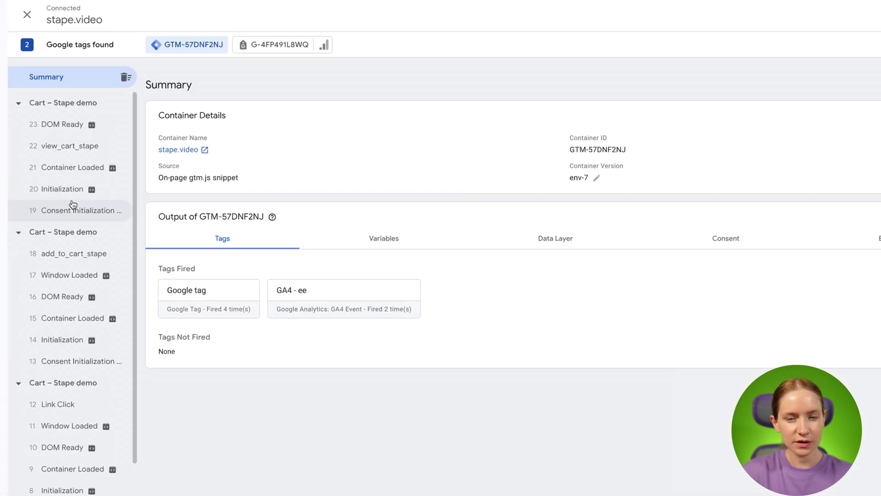
Step: Review the add_to_cart_stape event and its Data Layer values
{"action": "scroll", "coordinate": [73, 204], "scroll_direction": "down", "scroll_amount": 3}
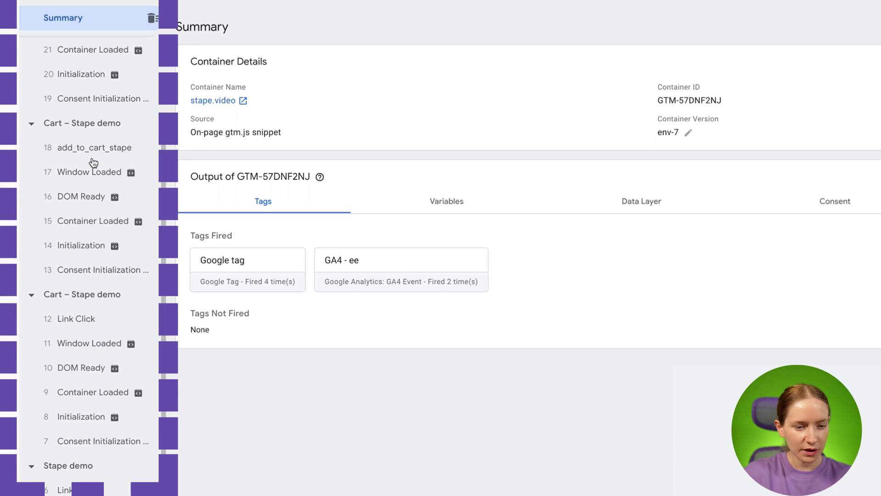
{"action": "scroll", "coordinate": [93, 162], "scroll_direction": "down", "scroll_amount": 2}
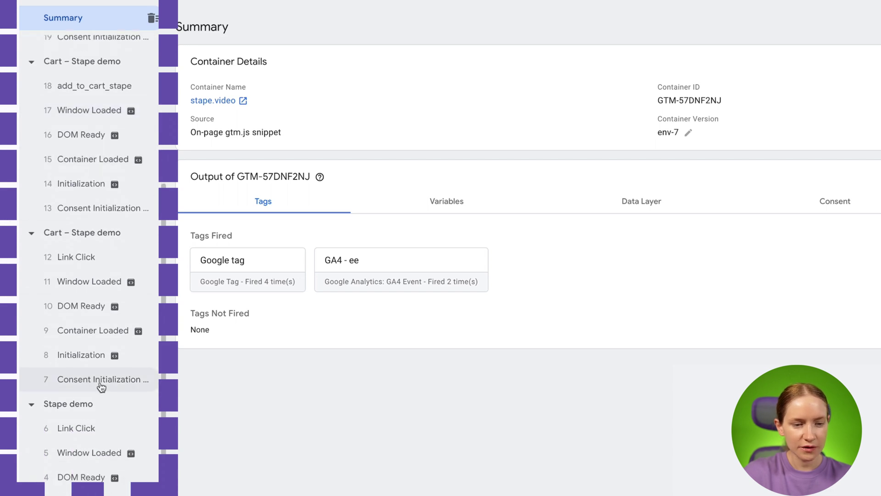
{"action": "scroll", "coordinate": [94, 257], "scroll_direction": "up", "scroll_amount": 5}
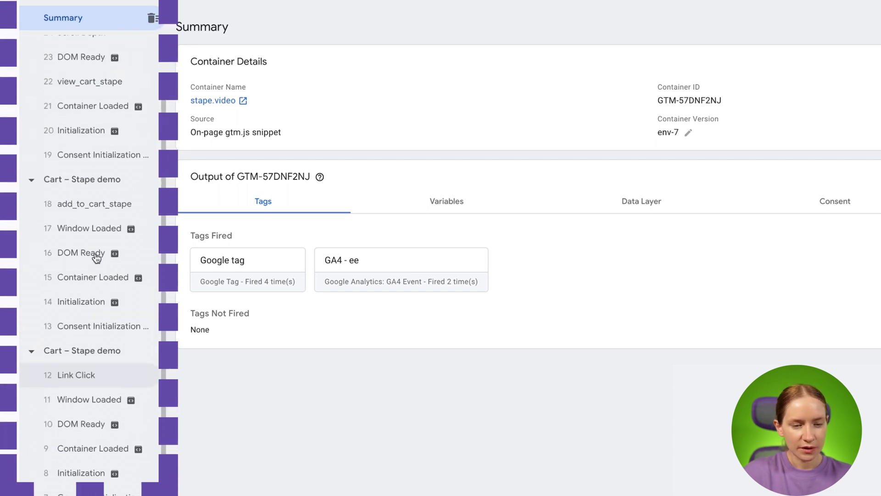
{"action": "scroll", "coordinate": [97, 257], "scroll_direction": "down", "scroll_amount": 5}
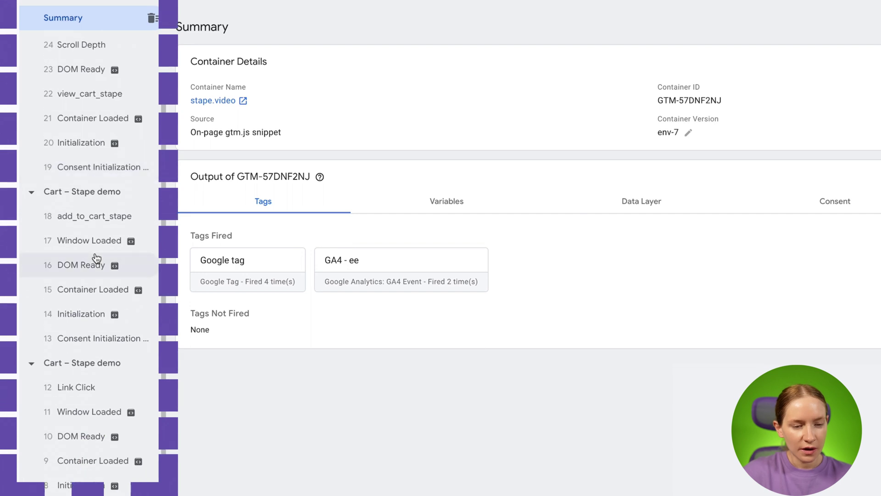
{"action": "scroll", "coordinate": [97, 258], "scroll_direction": "down", "scroll_amount": 2}
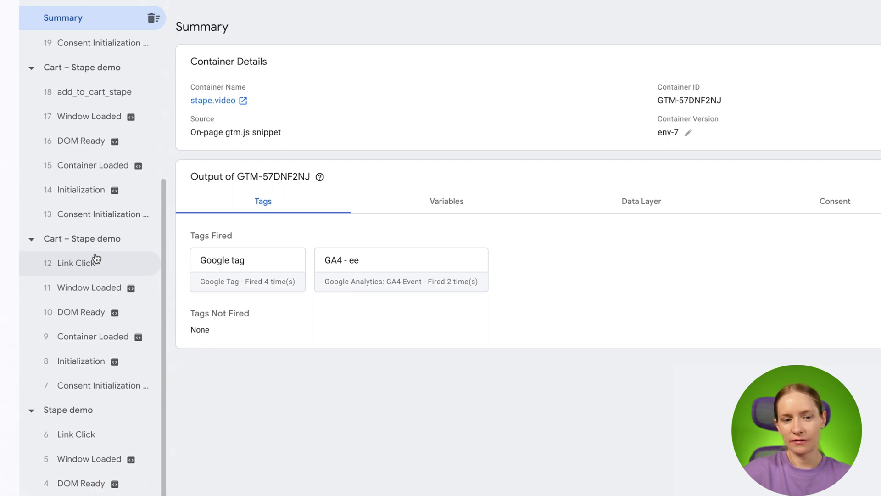
{"action": "left_click", "coordinate": [107, 94]}
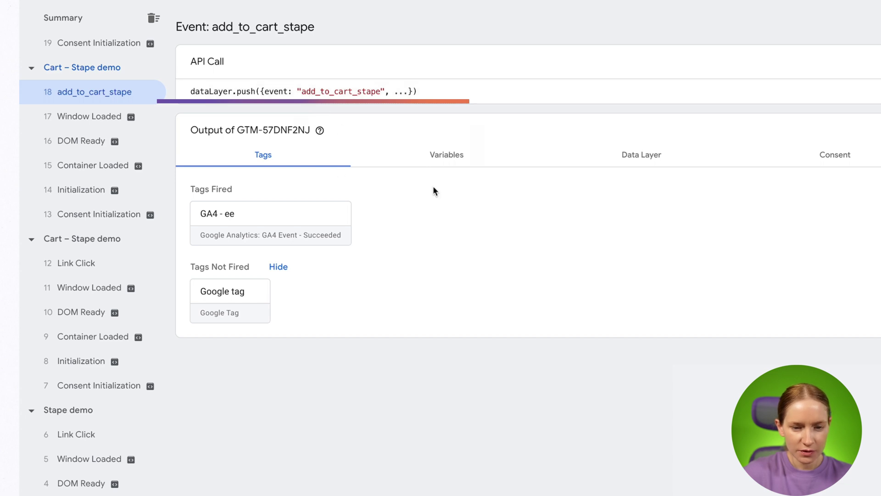
{"action": "left_click", "coordinate": [642, 156]}
{"action": "scroll", "coordinate": [657, 344], "scroll_direction": "down", "scroll_amount": 4}
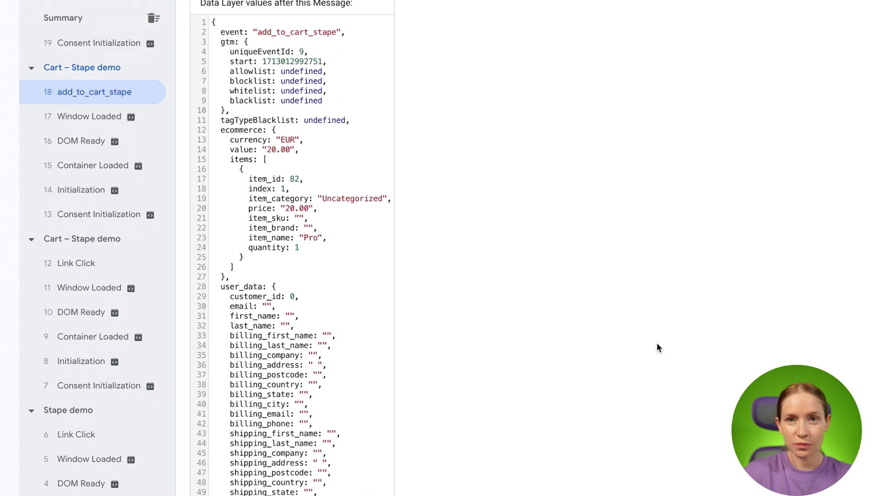
{"action": "scroll", "coordinate": [57, 208], "scroll_direction": "up", "scroll_amount": 4}
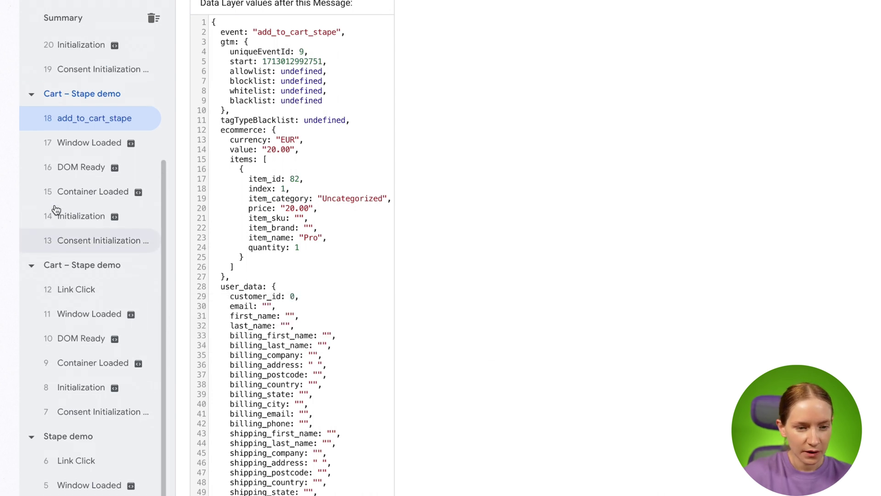
Step: Confirm GA4 - ee fired for view_cart_stape, then open the Cart – Stape demo page summary
{"action": "left_click", "coordinate": [87, 161]}
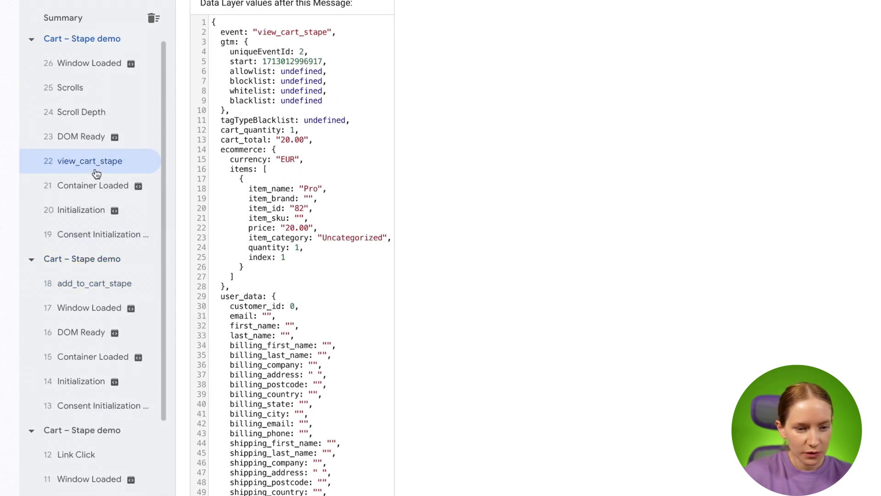
{"action": "scroll", "coordinate": [304, 188], "scroll_direction": "up", "scroll_amount": 2}
{"action": "scroll", "coordinate": [303, 188], "scroll_direction": "up", "scroll_amount": 2}
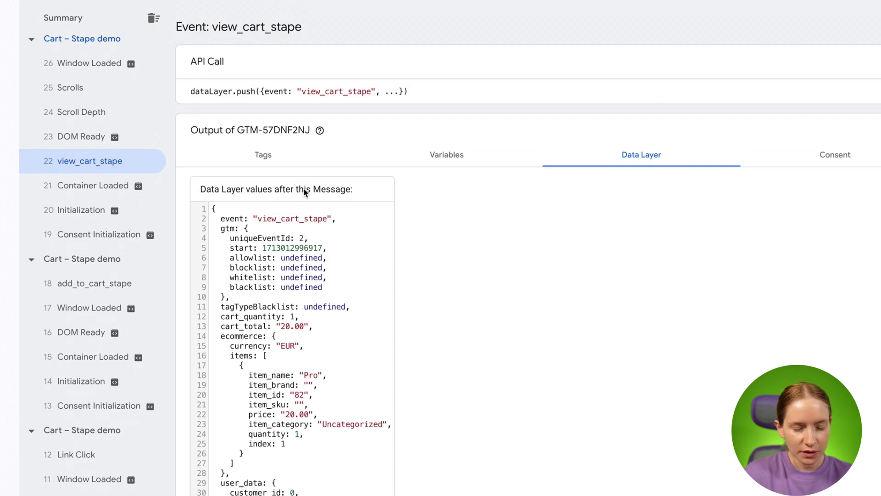
{"action": "left_click", "coordinate": [263, 156]}
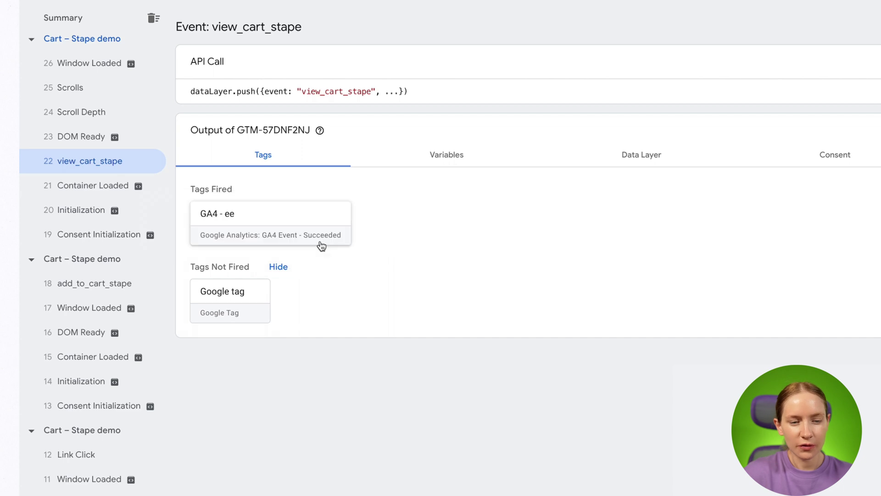
{"action": "left_click", "coordinate": [109, 287]}
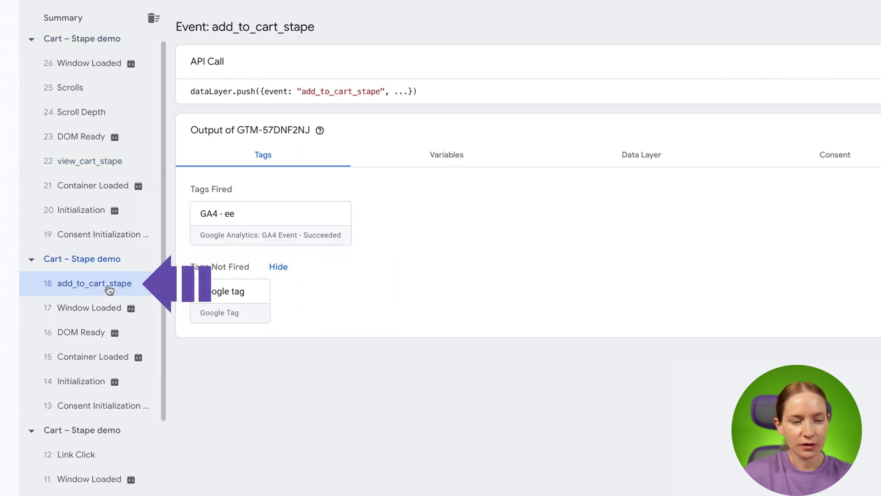
{"action": "scroll", "coordinate": [130, 344], "scroll_direction": "down", "scroll_amount": 2}
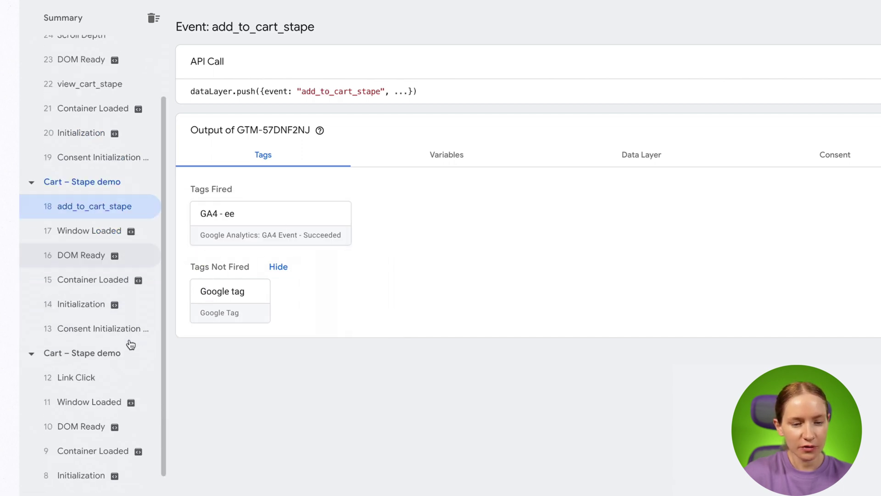
{"action": "scroll", "coordinate": [131, 344], "scroll_direction": "down", "scroll_amount": 3}
{"action": "left_click", "coordinate": [110, 239]}
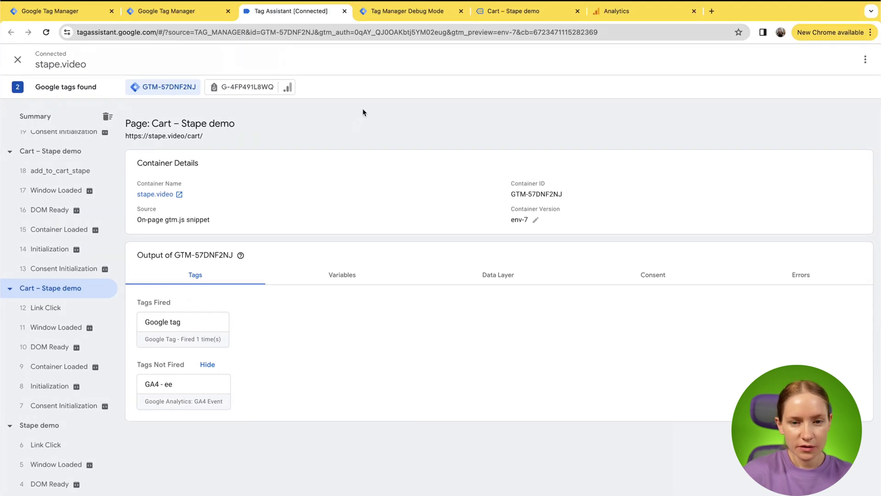
Step: In server preview, inspect user_engagement, both page_view, add_to_cart_stape and view_cart_stape events' tags
{"action": "left_click", "coordinate": [403, 14]}
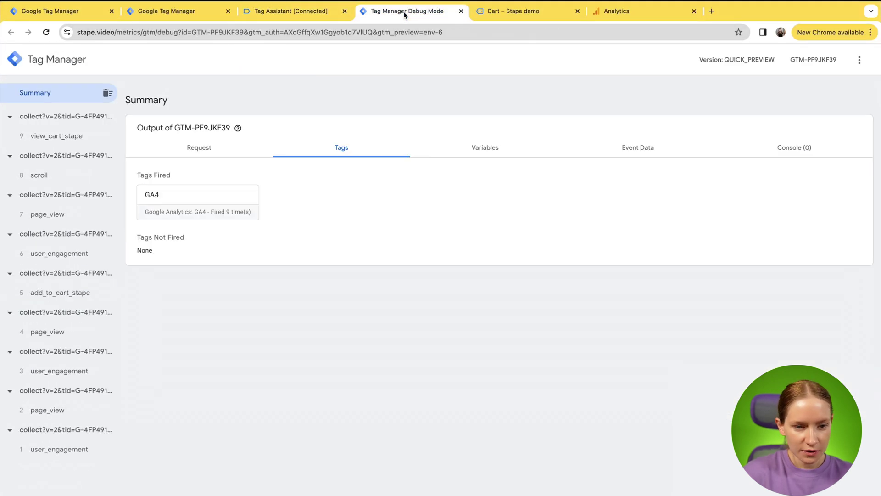
{"action": "left_click", "coordinate": [71, 453]}
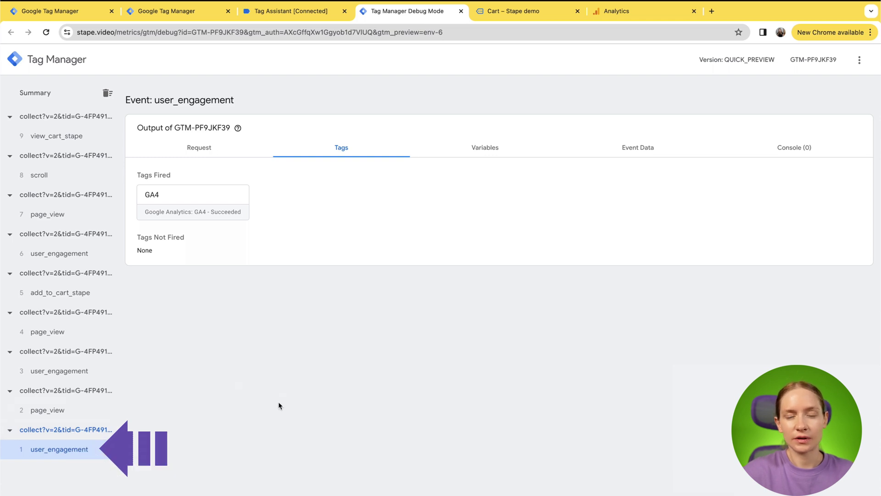
{"action": "left_click", "coordinate": [64, 412]}
{"action": "left_click", "coordinate": [70, 340]}
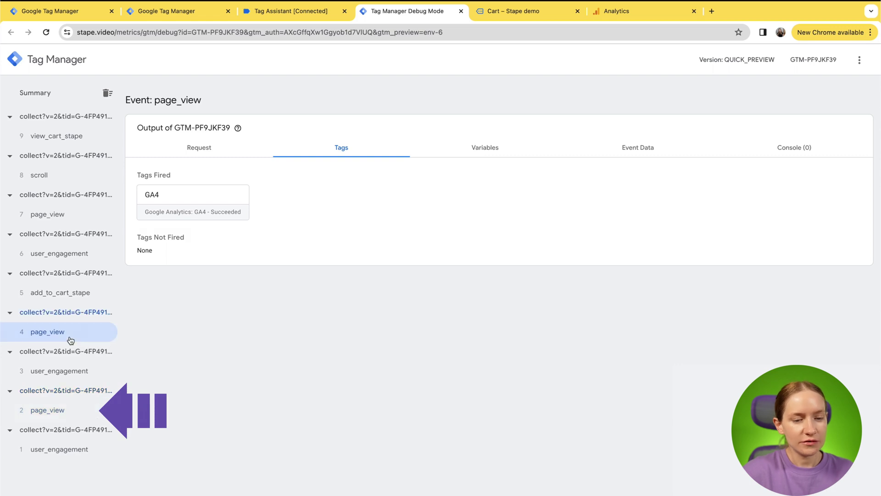
{"action": "left_click", "coordinate": [82, 298]}
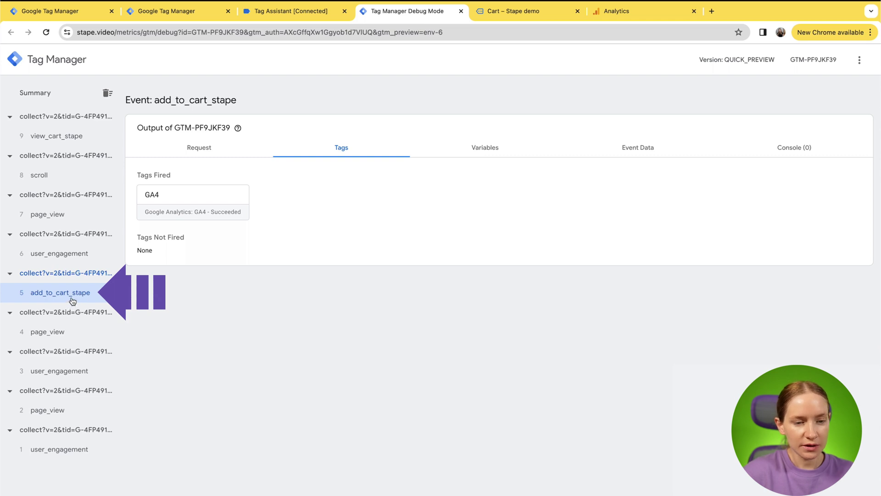
{"action": "left_click", "coordinate": [74, 136]}
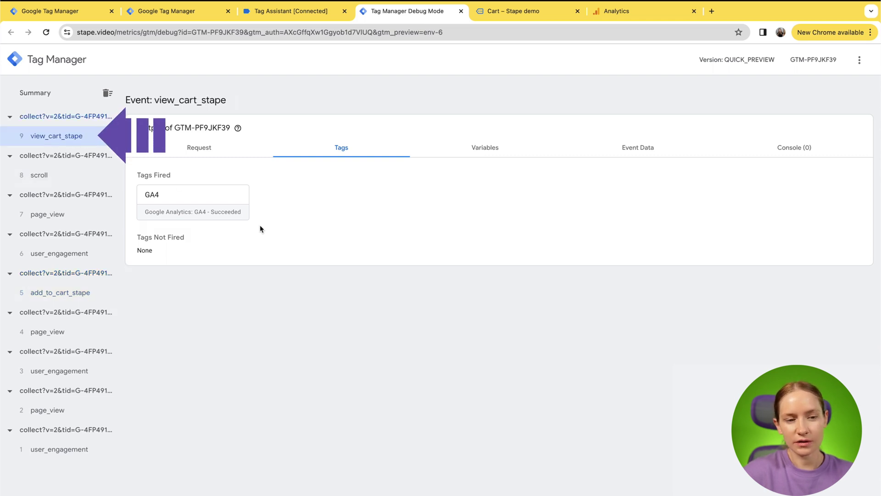
Step: Review view_cart_stape's Variables, then its Event Data claimed by the GA4 client
{"action": "left_click", "coordinate": [481, 156]}
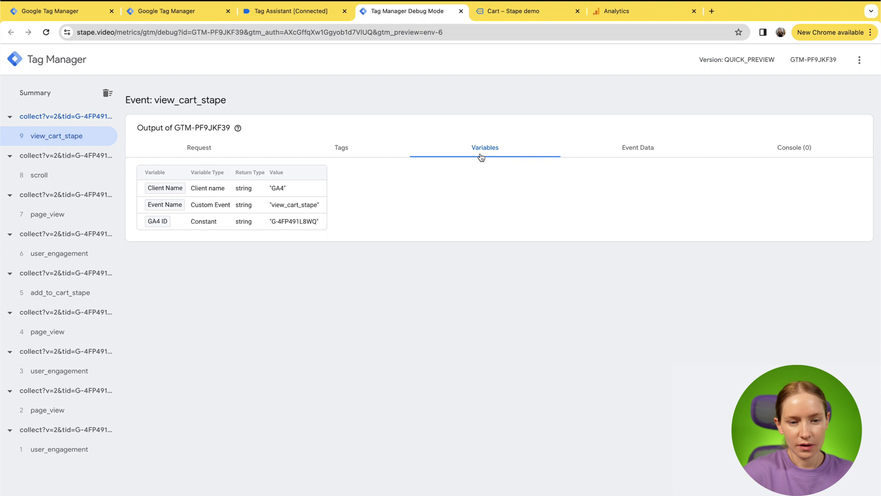
{"action": "left_click", "coordinate": [625, 153]}
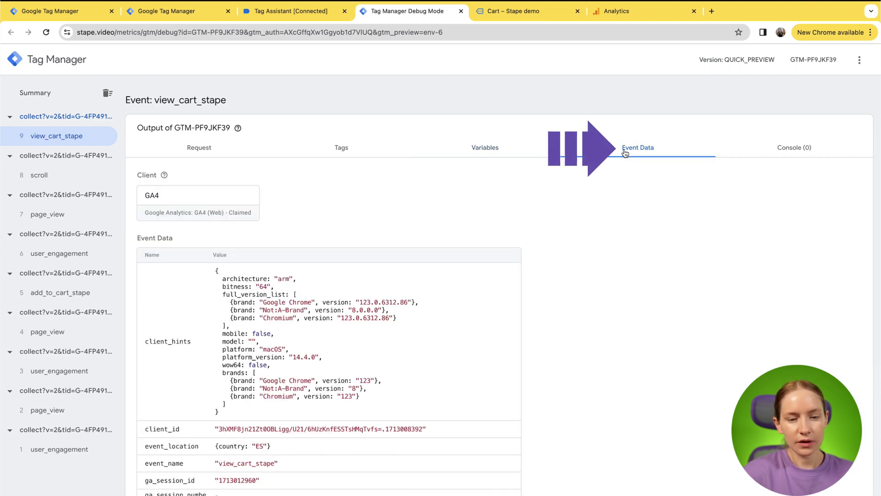
{"action": "scroll", "coordinate": [613, 342], "scroll_direction": "down", "scroll_amount": 5}
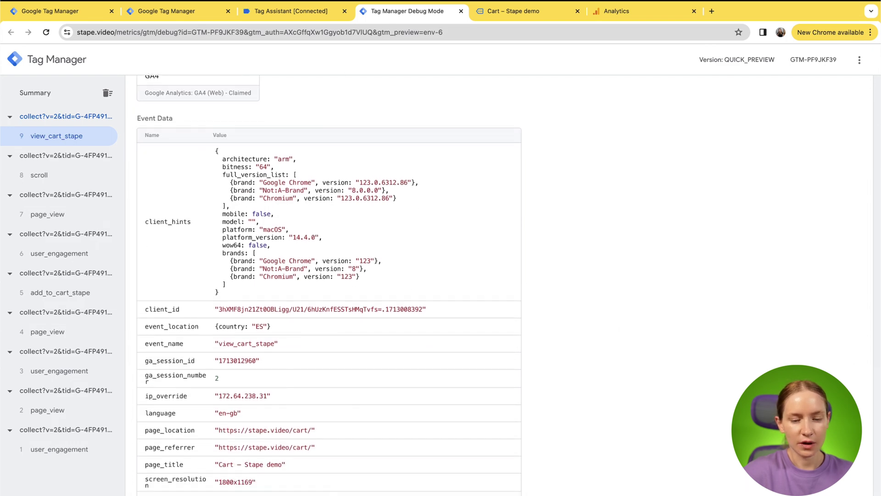
{"action": "scroll", "coordinate": [463, 432], "scroll_direction": "down", "scroll_amount": 8}
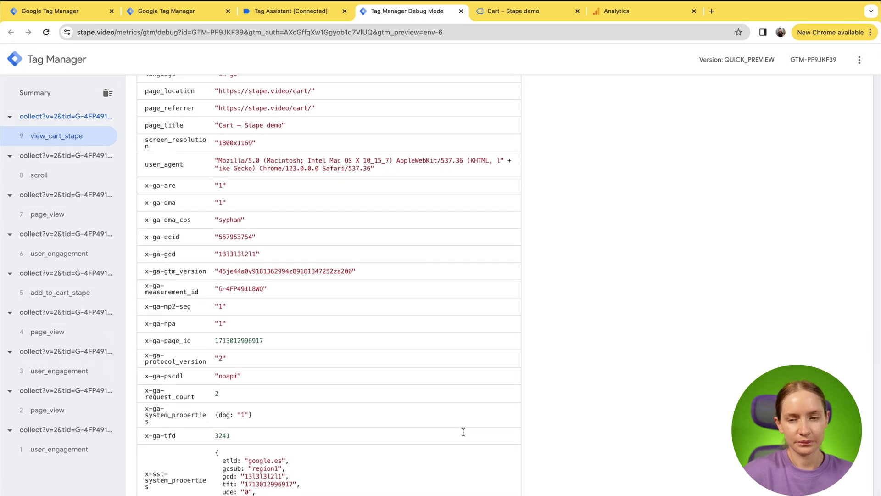
{"action": "scroll", "coordinate": [463, 432], "scroll_direction": "up", "scroll_amount": 10}
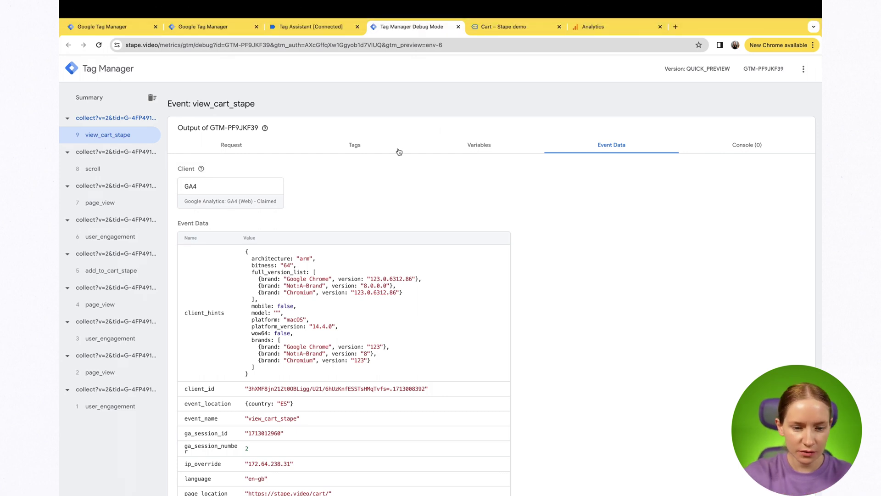
Step: Open DevTools on the stape.video cart page and show the Network panel
{"action": "left_click", "coordinate": [526, 32]}
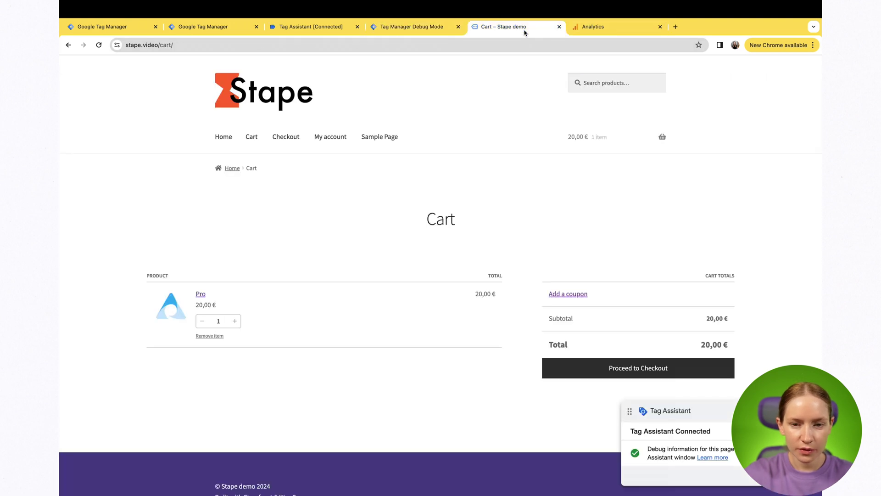
{"action": "right_click", "coordinate": [382, 398]}
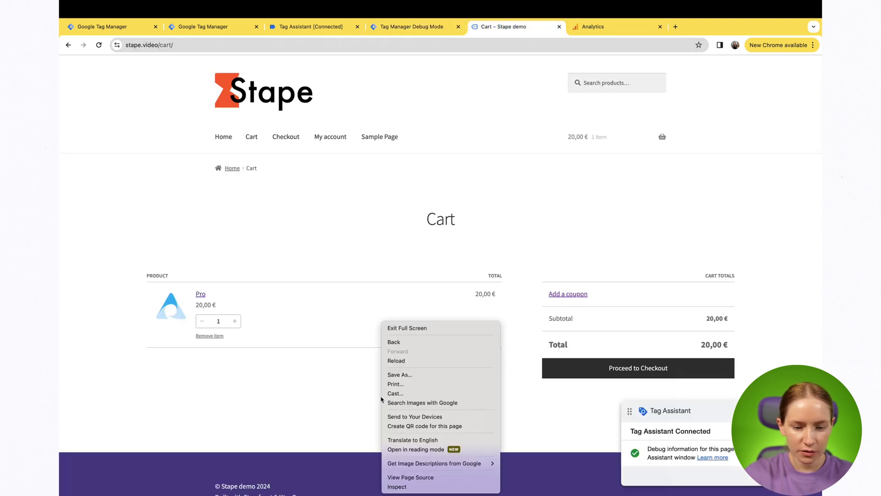
{"action": "left_click", "coordinate": [400, 488]}
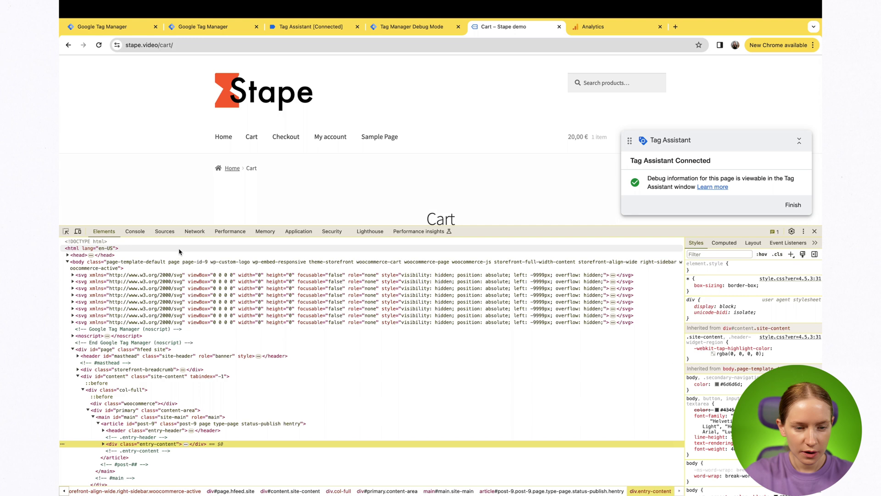
{"action": "left_click", "coordinate": [194, 233]}
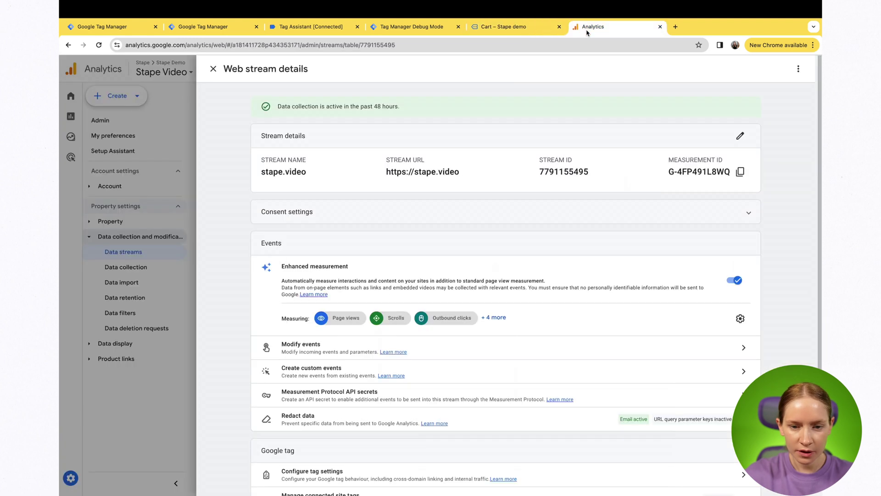
Step: Copy the stream's Measurement ID G-4FP491L8WQ from Google Analytics
{"action": "left_click", "coordinate": [595, 27]}
{"action": "left_click", "coordinate": [740, 172]}
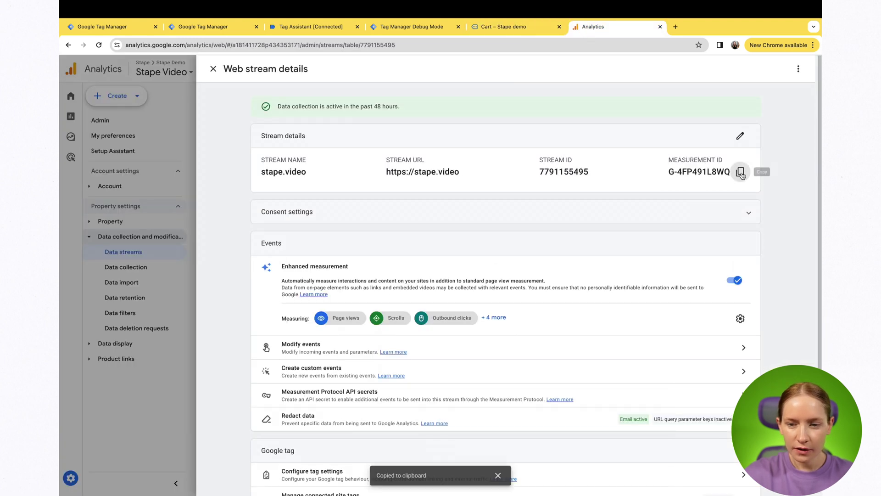
{"action": "left_click", "coordinate": [496, 30]}
Step: Filter network requests by 4FP491L8WQ and reload the cart page
{"action": "left_click", "coordinate": [120, 255]}
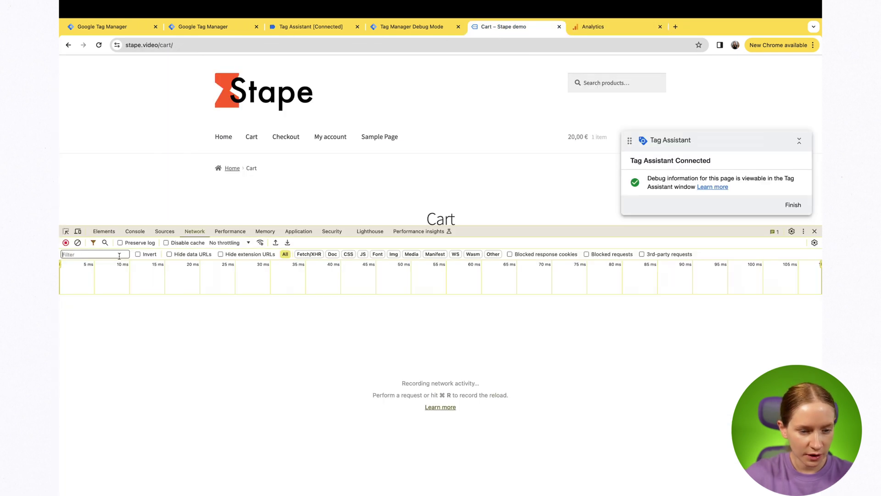
{"action": "key", "text": "super+v"}
{"action": "left_click", "coordinate": [70, 255]}
{"action": "key", "text": "BackSpace"}
{"action": "key", "text": "BackSpace"}
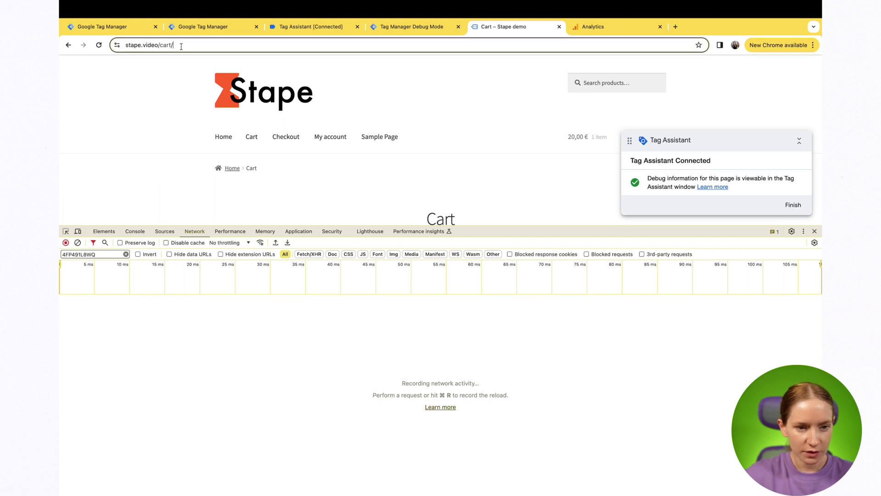
{"action": "key", "text": "super+r"}
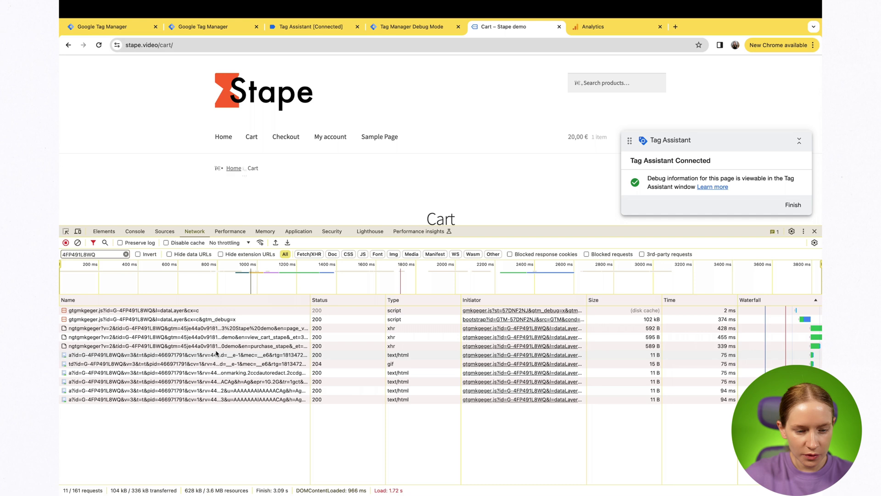
Step: Inspect headers of the gtmkgeger.js requests served from sgtm.stape.video, including gtm_debug=x
{"action": "left_click", "coordinate": [207, 311]}
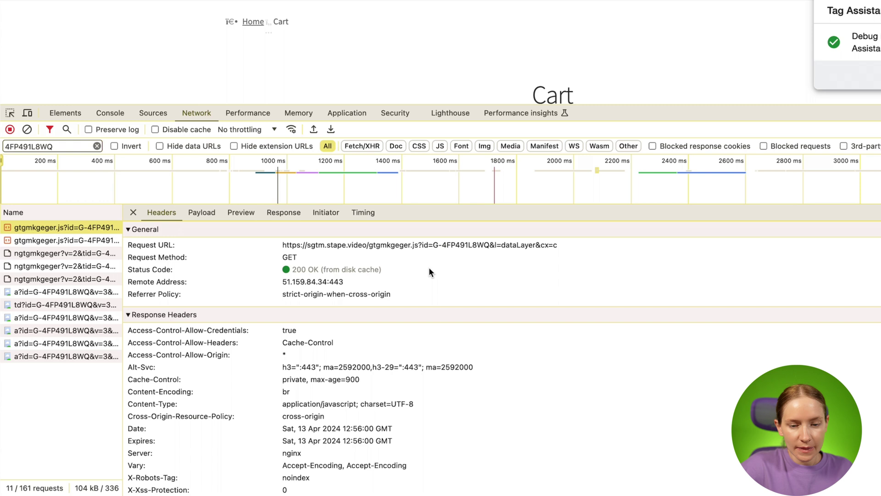
{"action": "scroll", "coordinate": [433, 281], "scroll_direction": "down", "scroll_amount": 1}
{"action": "scroll", "coordinate": [433, 281], "scroll_direction": "up", "scroll_amount": 1}
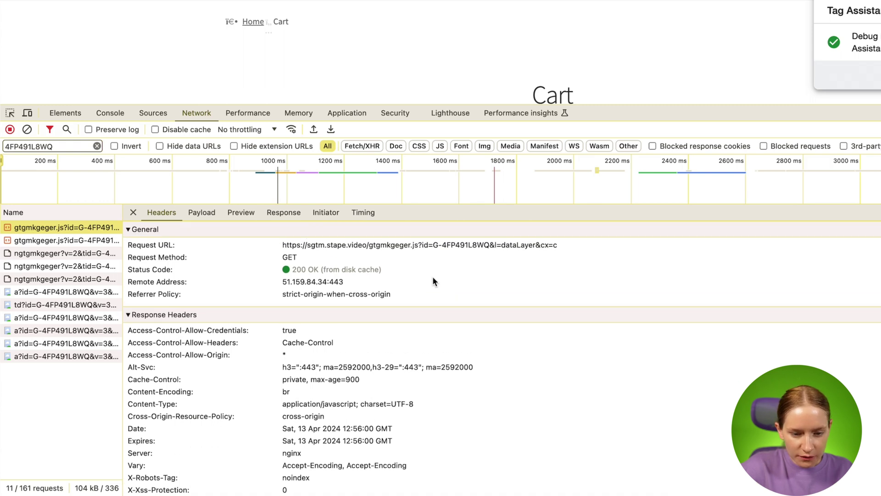
{"action": "left_click", "coordinate": [93, 240]}
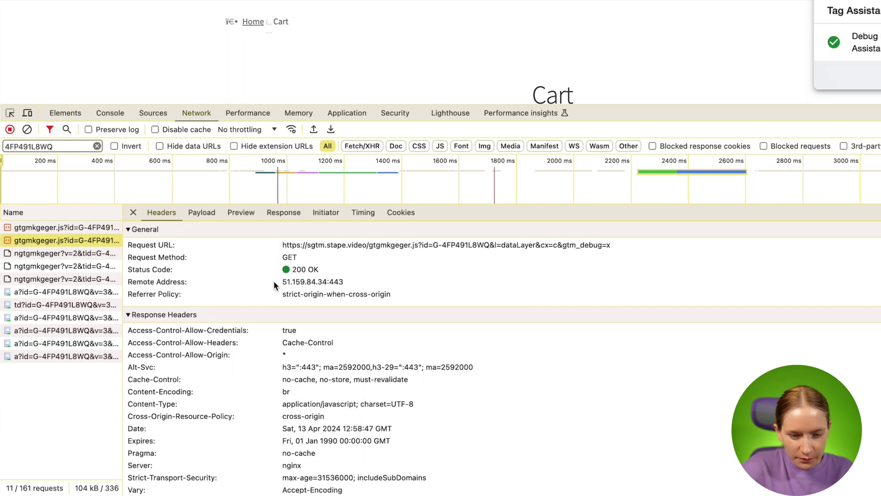
{"action": "scroll", "coordinate": [274, 284], "scroll_direction": "down", "scroll_amount": 10}
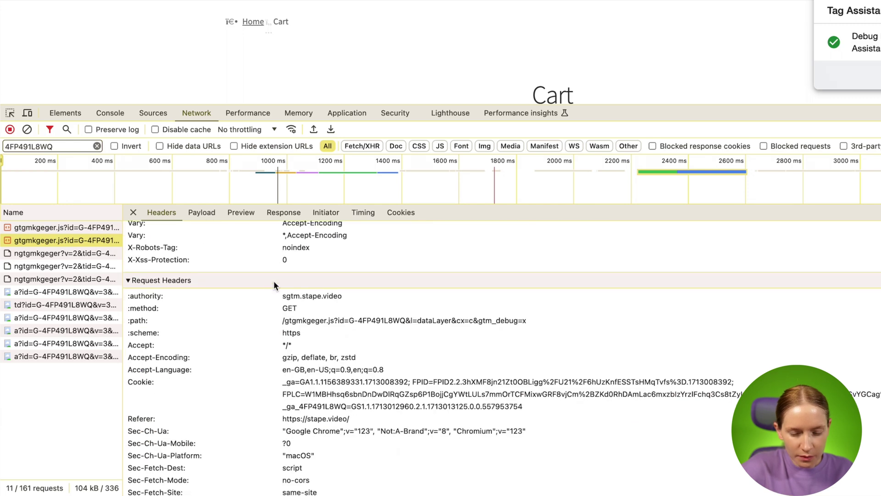